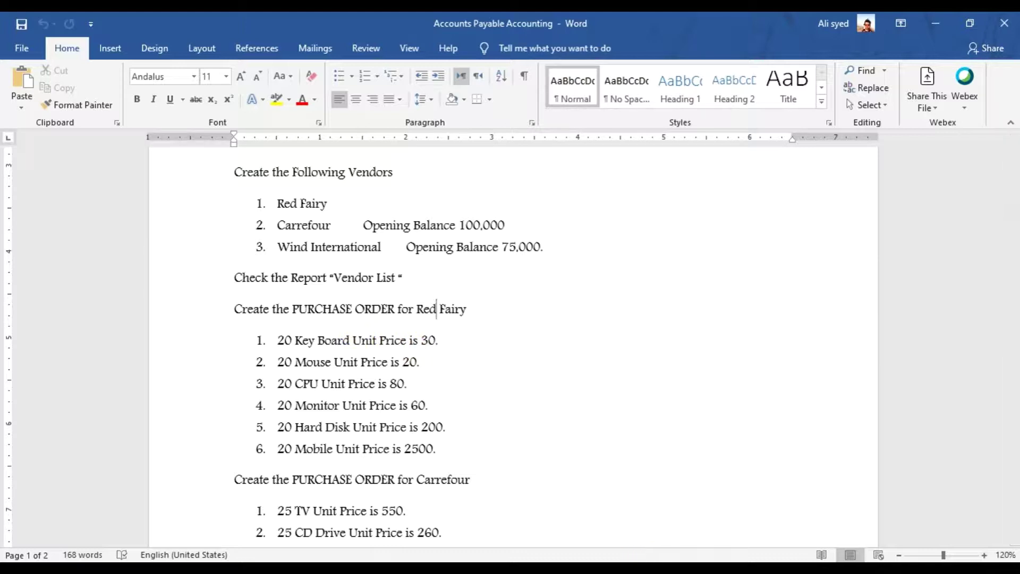
# After reviewing the Word task list, bring the Burhan Electronics LLC Sage 50 window forward.
pyautogui.moveTo(634, 560)
pyautogui.click(537, 500)
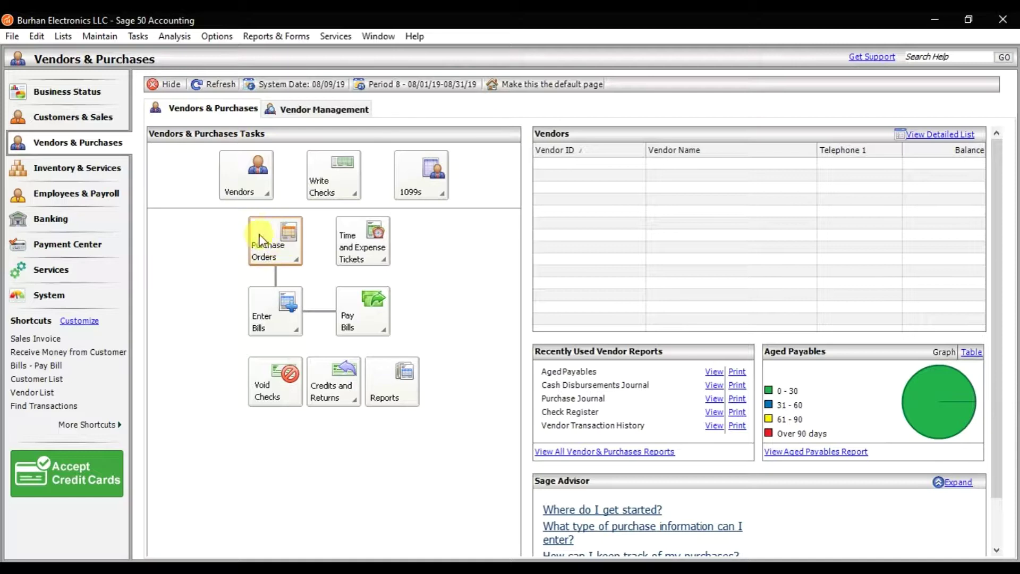
# Start a new purchase order from the Tasks menu and maximize its window.
pyautogui.click(296, 264)
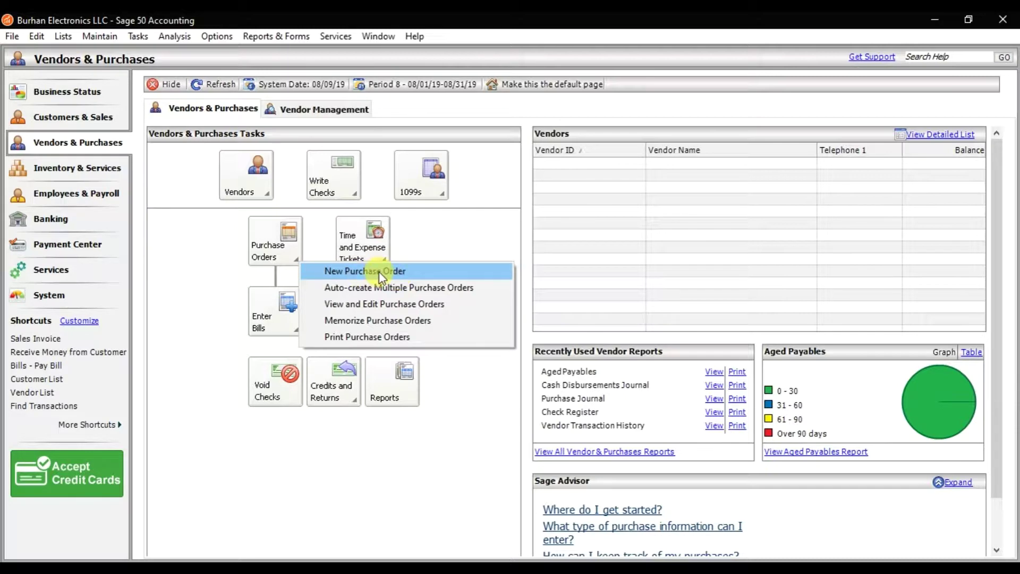
pyautogui.click(183, 187)
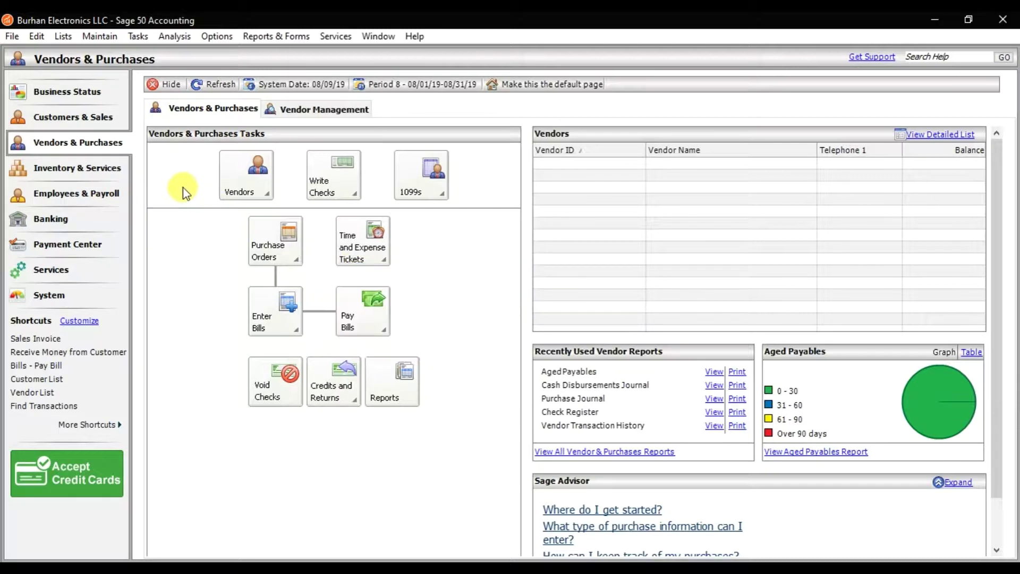
pyautogui.click(138, 36)
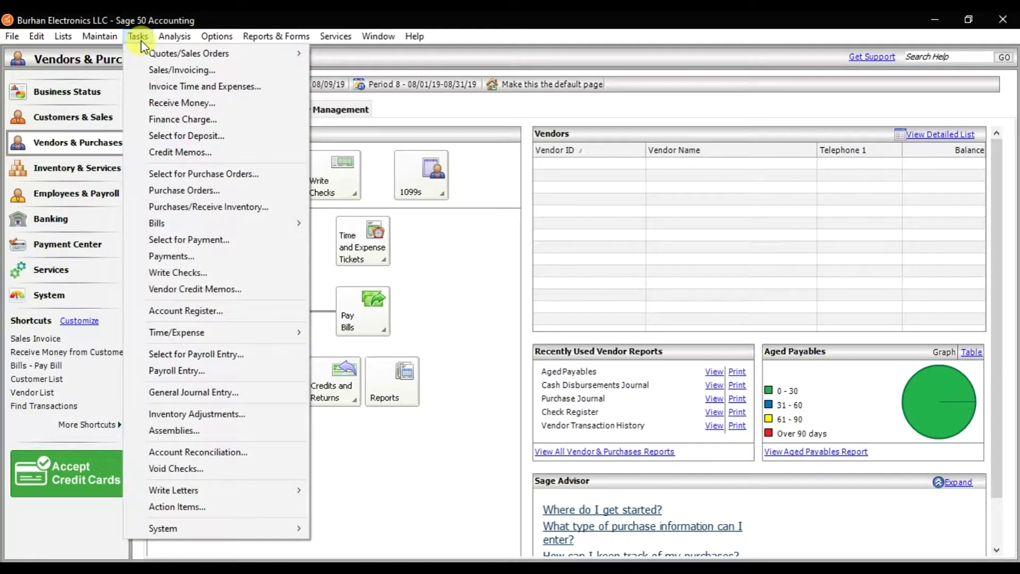
pyautogui.click(183, 189)
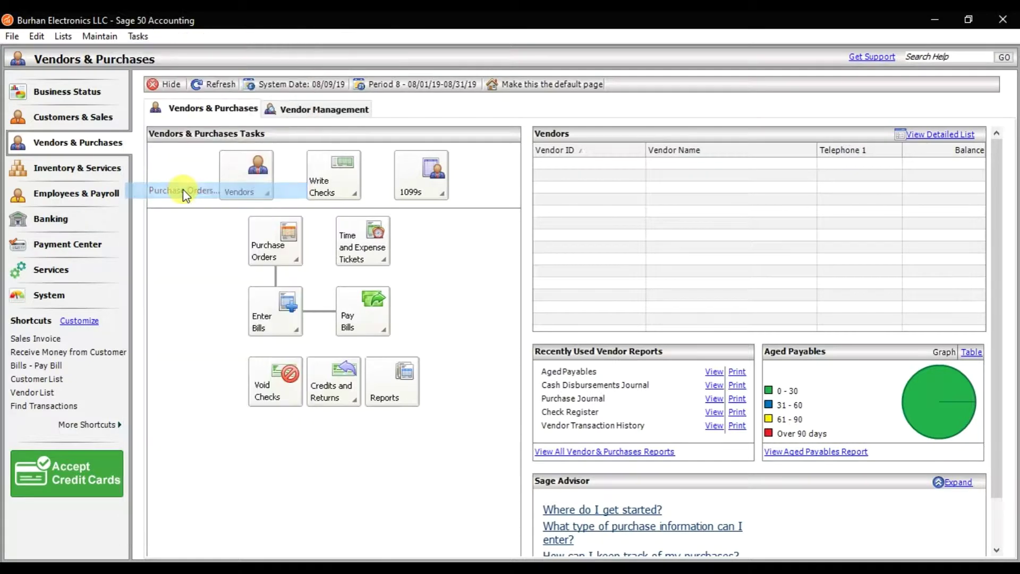
pyautogui.click(579, 88)
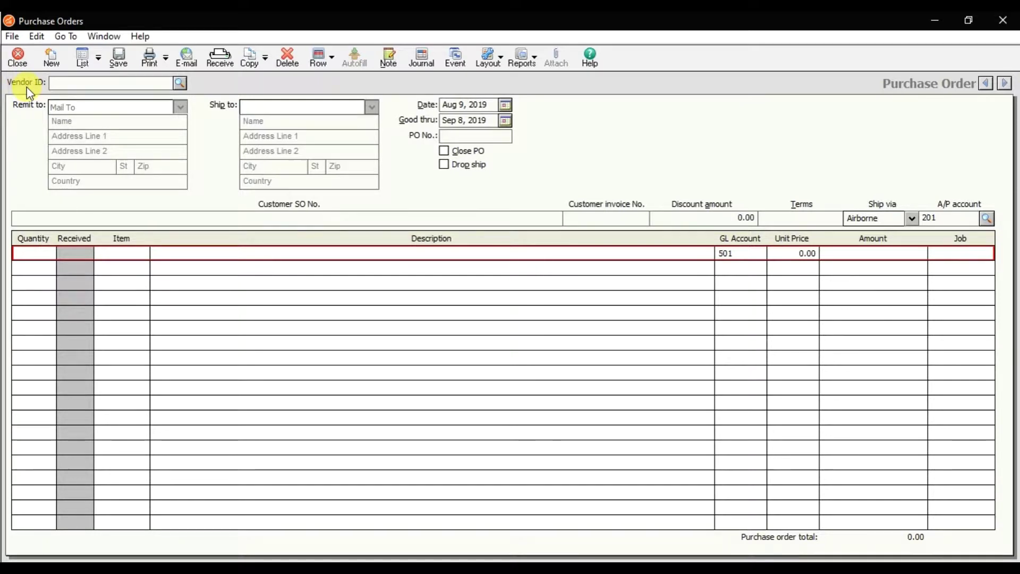
# Select vendor 100 Red Fairy and accept the Mail To remit address.
pyautogui.click(179, 85)
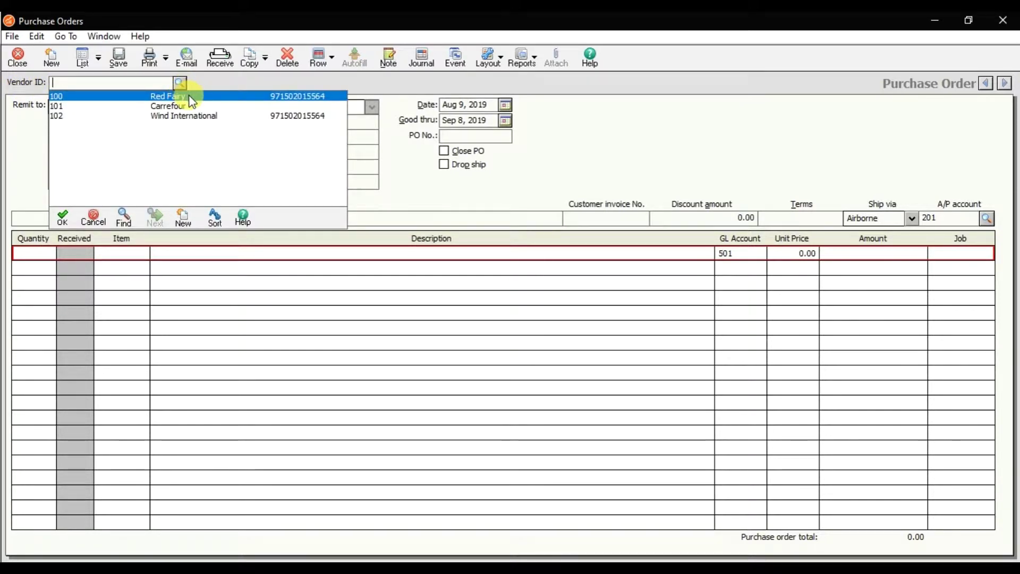
pyautogui.doubleClick(191, 98)
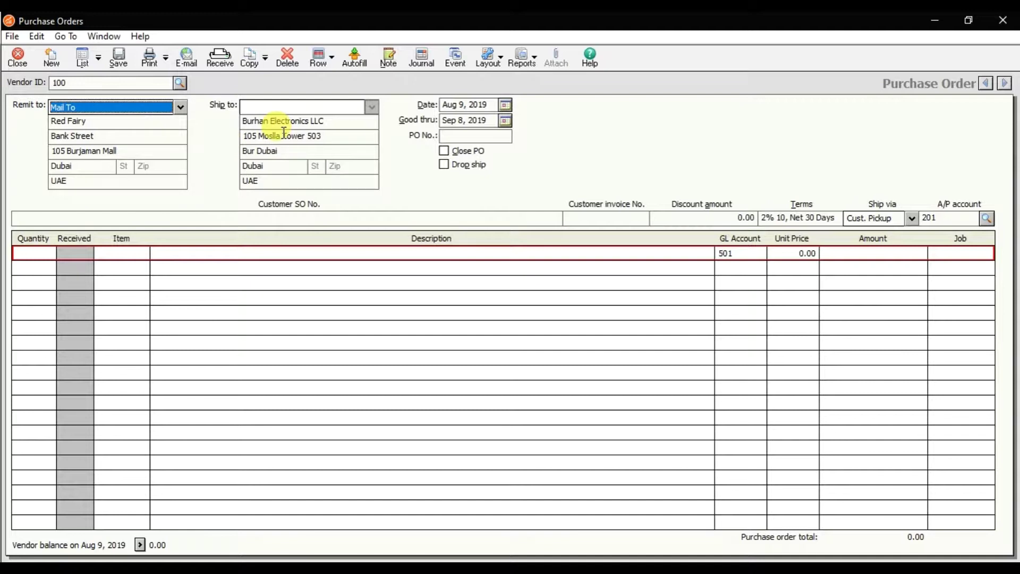
pyautogui.click(321, 124)
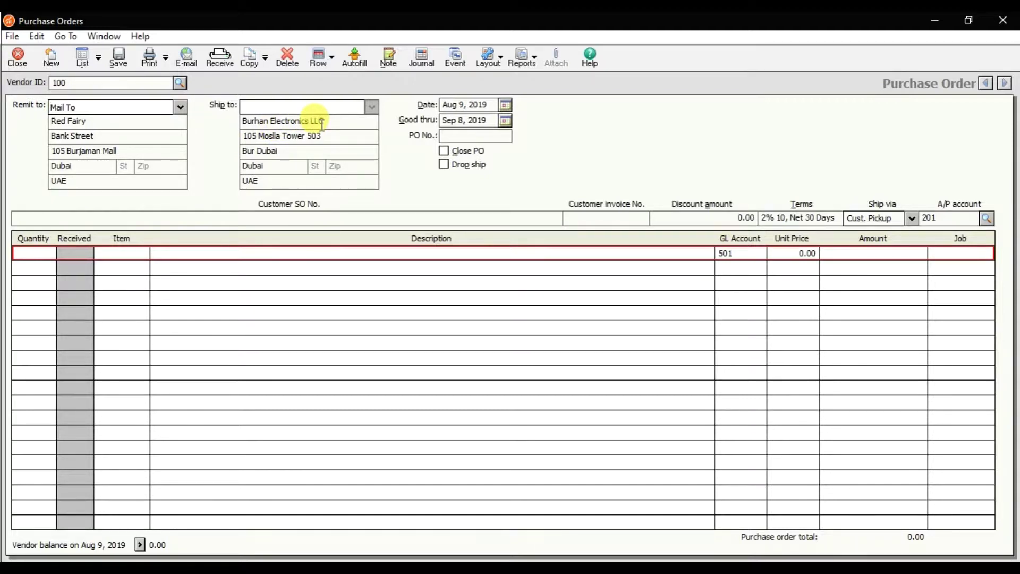
# Set the good-thru date to August 22, 2019 from the calendar.
pyautogui.click(505, 121)
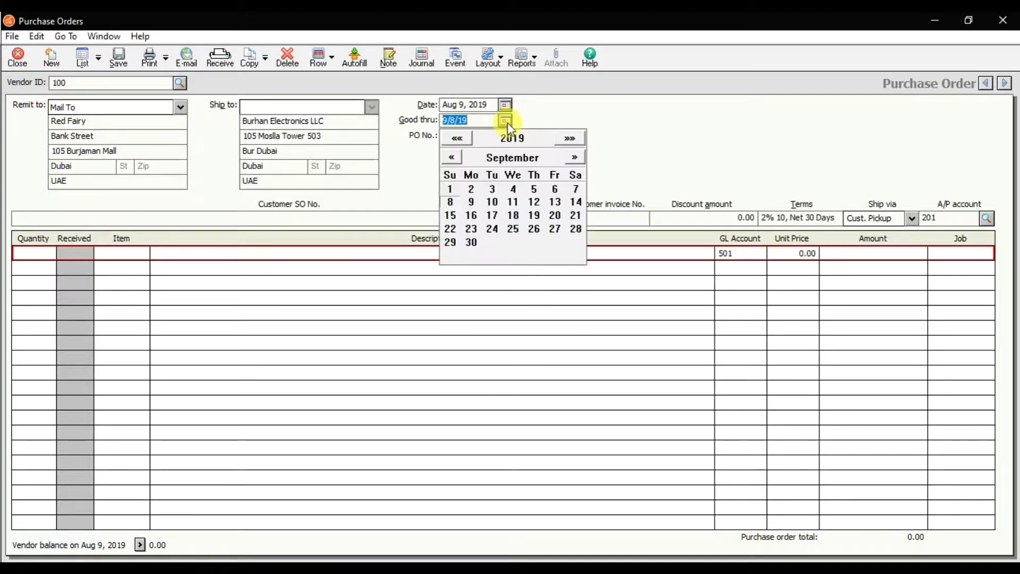
pyautogui.click(452, 158)
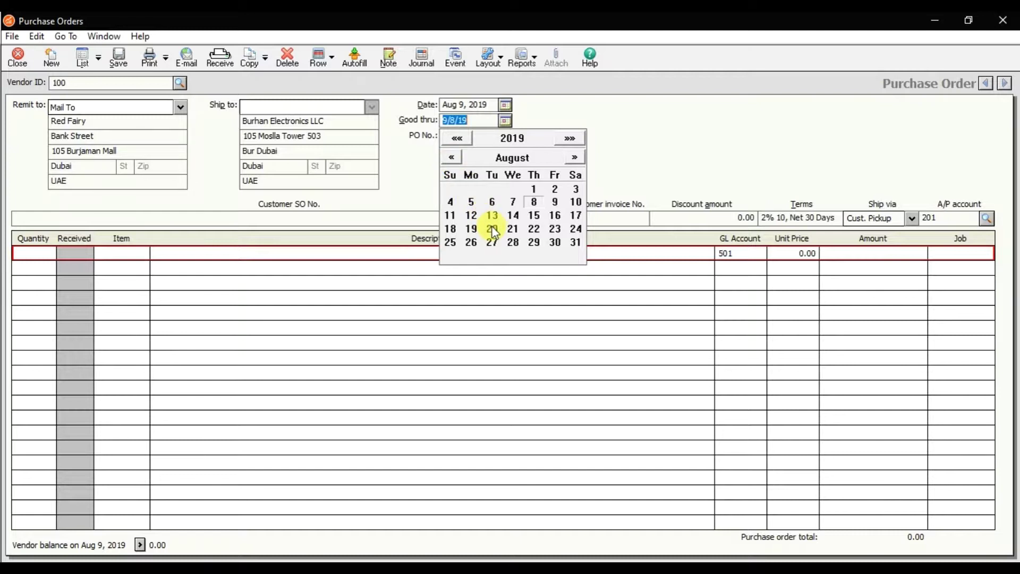
pyautogui.click(536, 232)
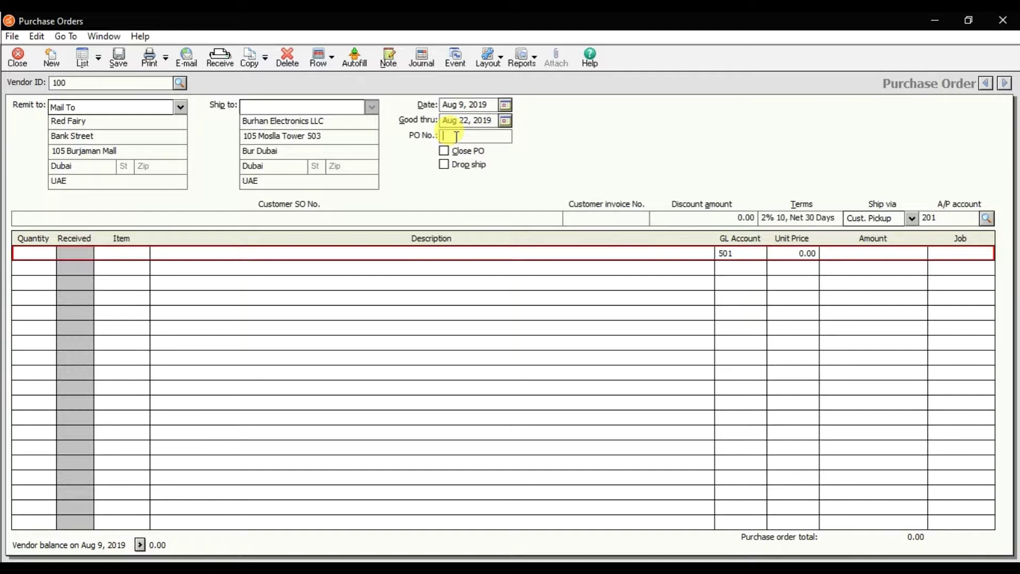
# Enter PO number 6363, checking Drop ship briefly and turning it back off.
pyautogui.write('6363')
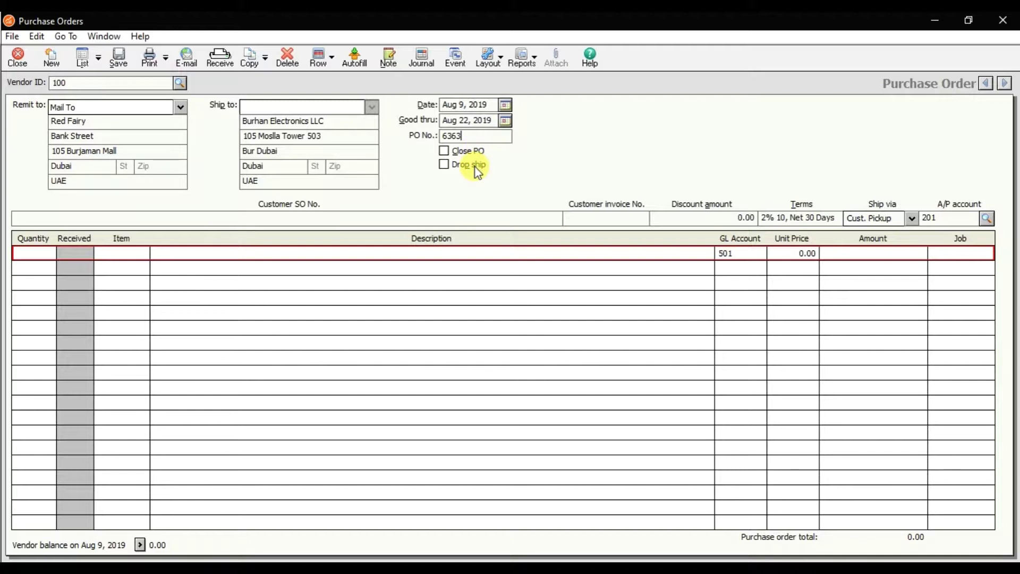
pyautogui.click(475, 167)
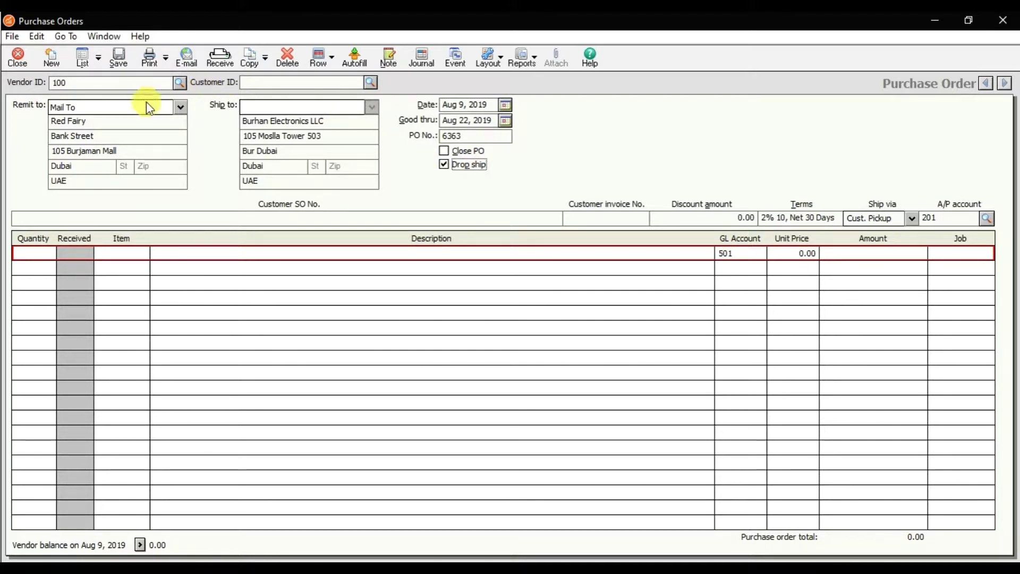
pyautogui.click(112, 121)
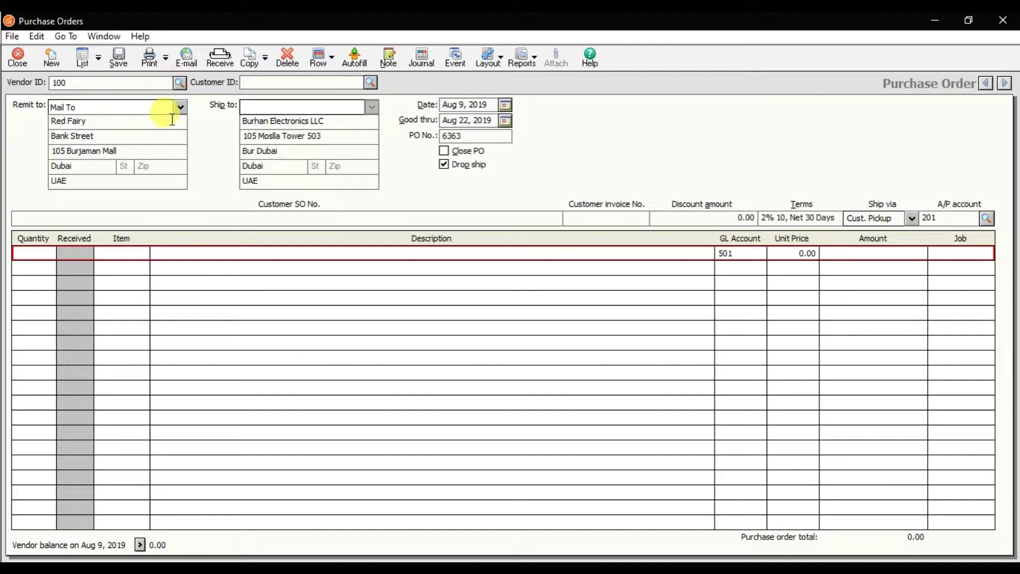
pyautogui.click(260, 120)
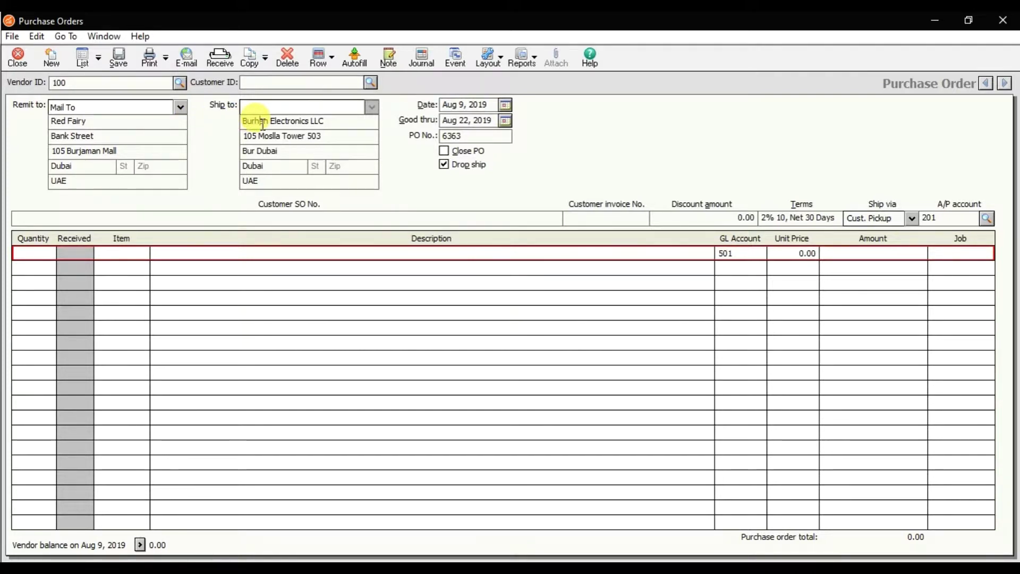
pyautogui.click(148, 121)
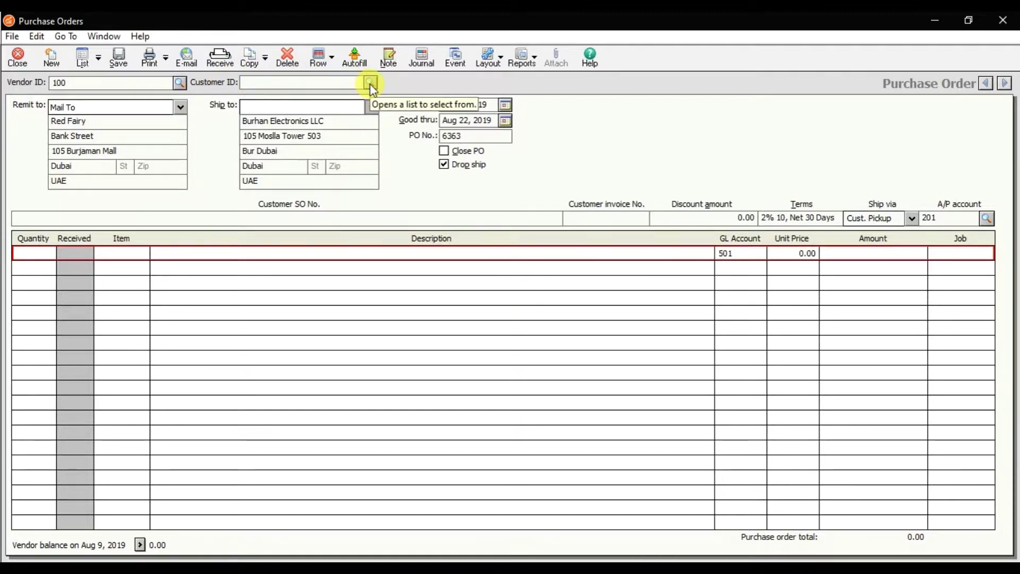
pyautogui.click(478, 169)
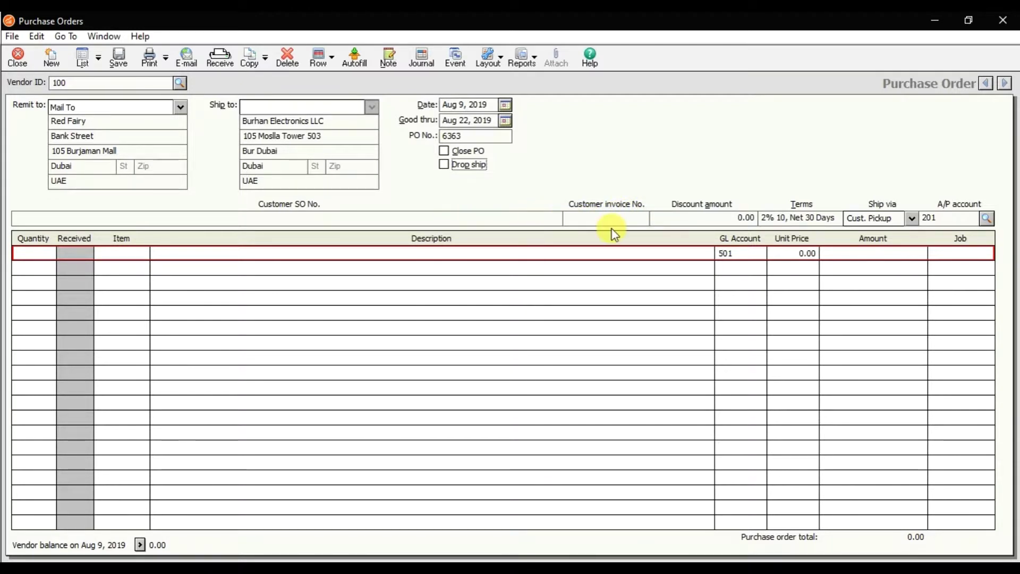
pyautogui.click(705, 220)
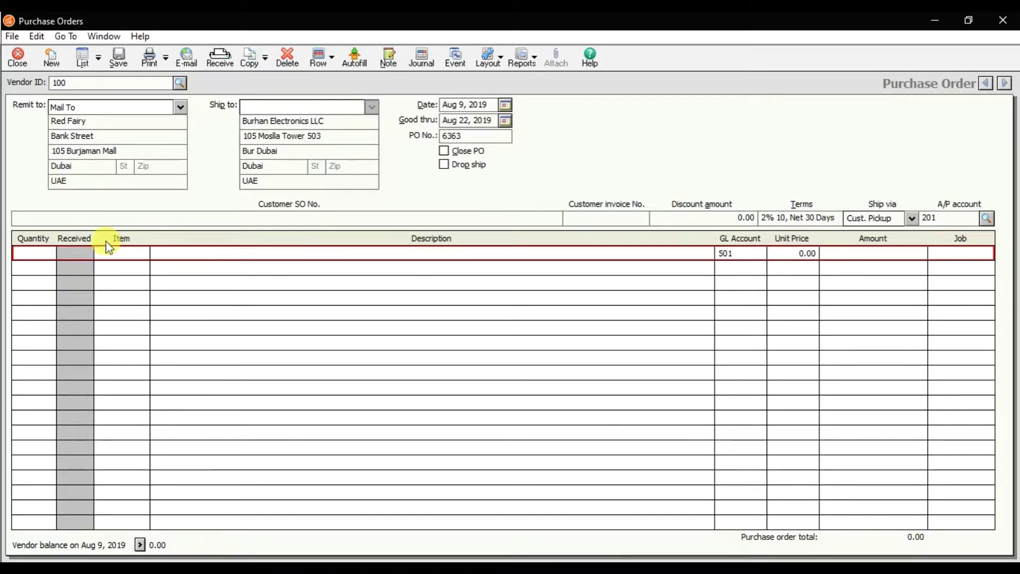
# Enter quantity 20 and item 1000 Keyboard on the first line.
pyautogui.click(38, 258)
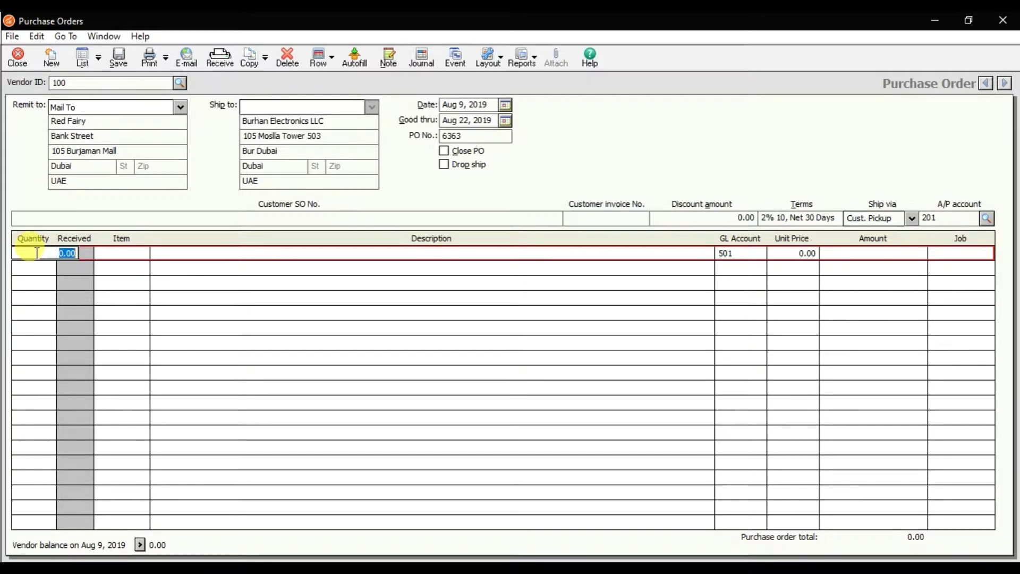
pyautogui.hotkey('alt', 'Tab')
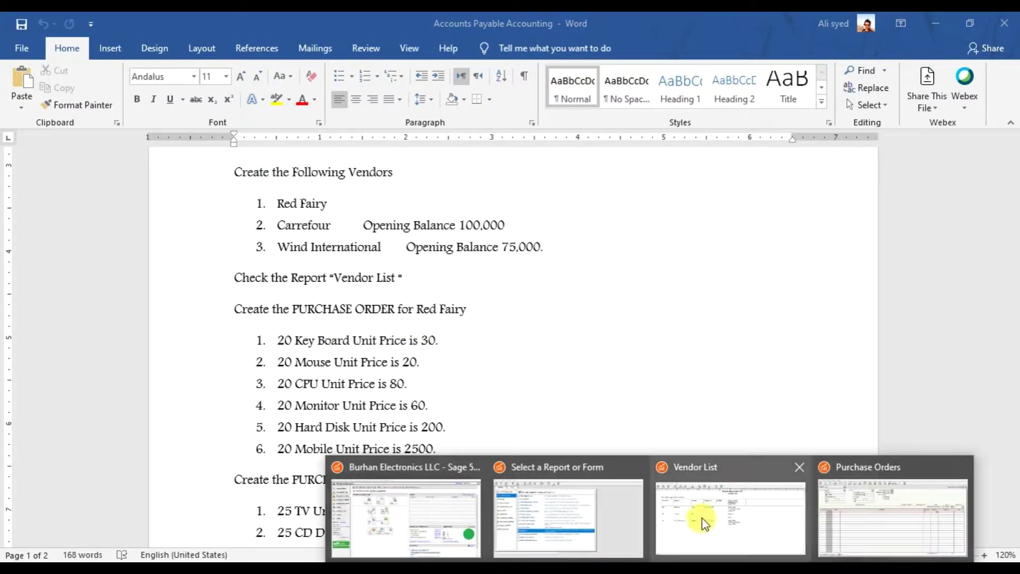
pyautogui.click(865, 512)
pyautogui.write('5')
pyautogui.write('20')
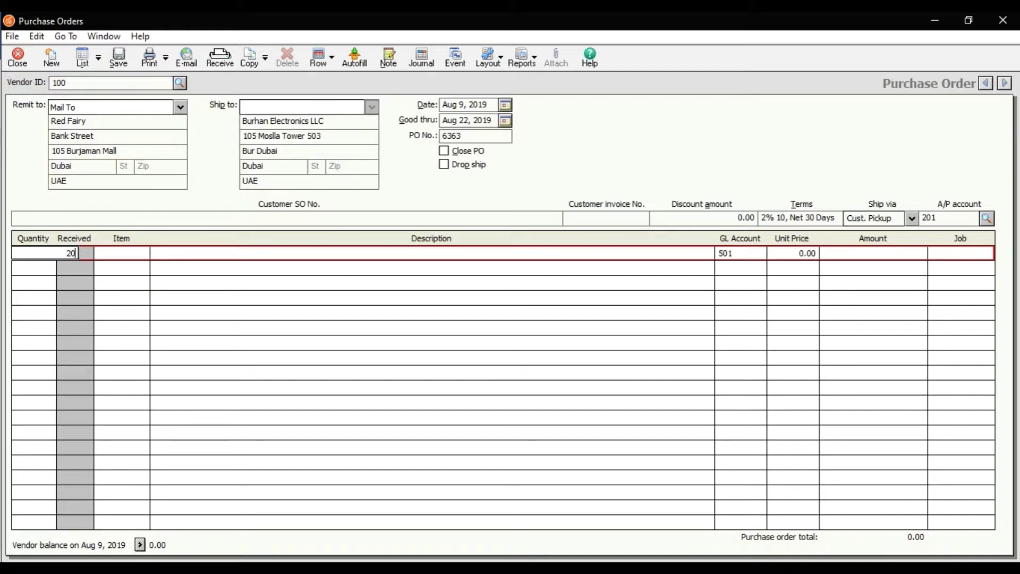
pyautogui.press('Tab')
pyautogui.press('?')
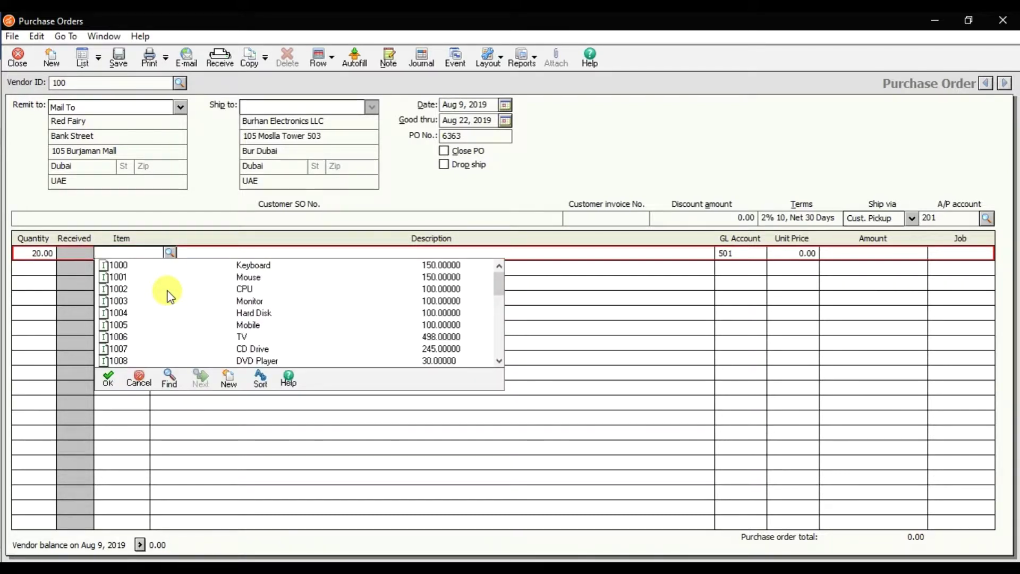
pyautogui.click(170, 253)
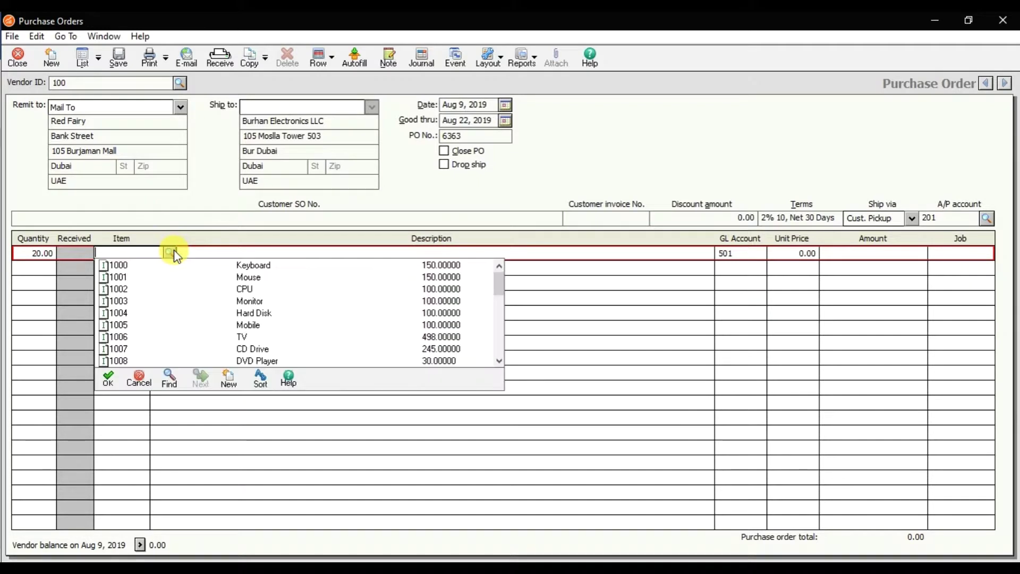
pyautogui.doubleClick(250, 264)
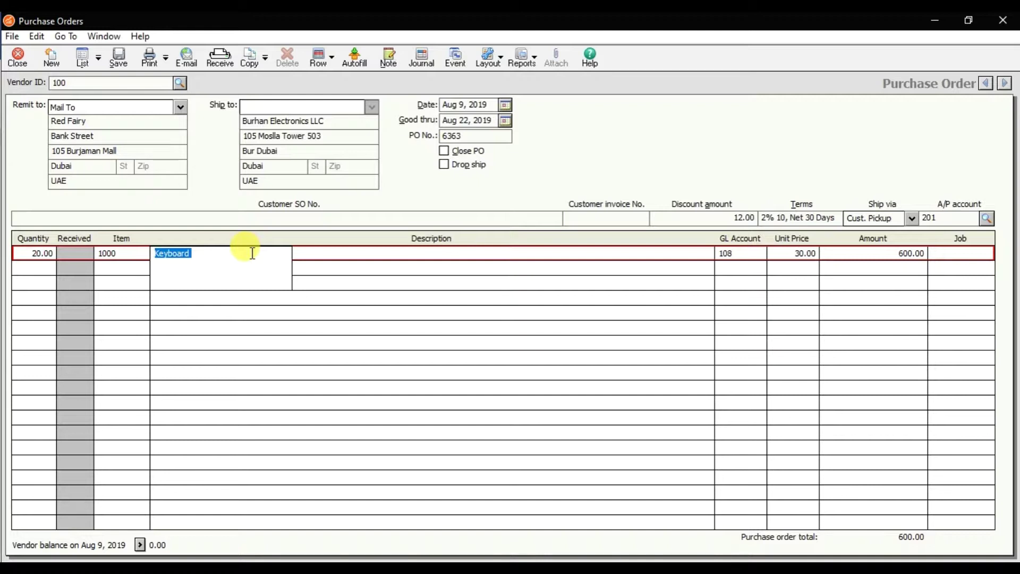
pyautogui.press('Tab')
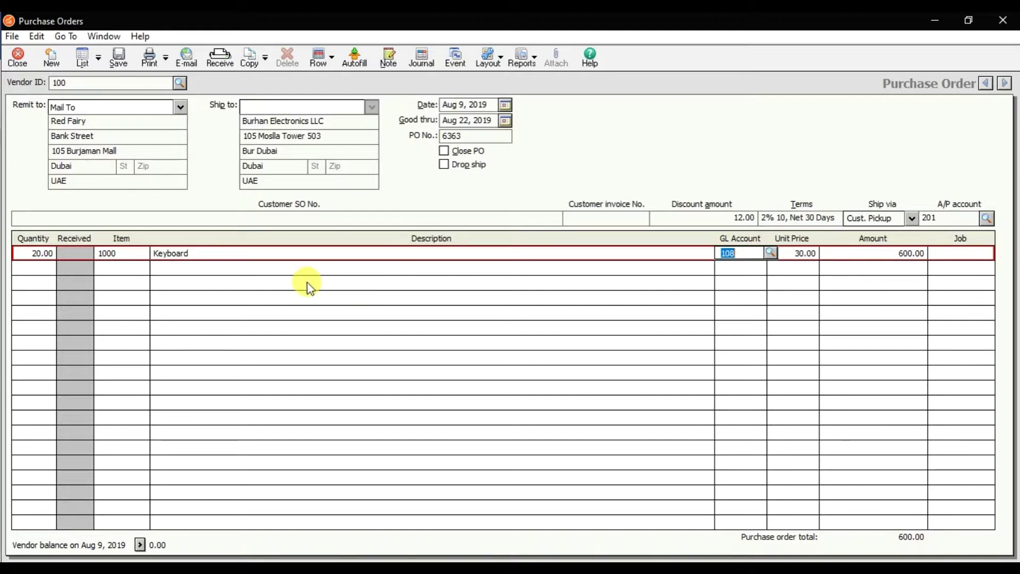
# Assign GL account 108 Inventory, keeping the 30.00 price and 600.00 amount.
pyautogui.click(771, 254)
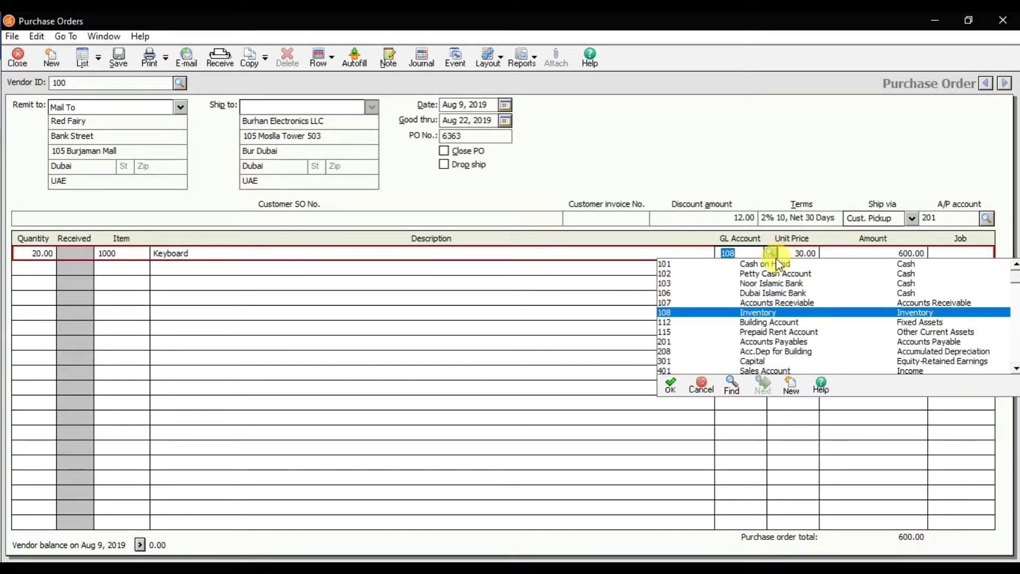
pyautogui.doubleClick(772, 316)
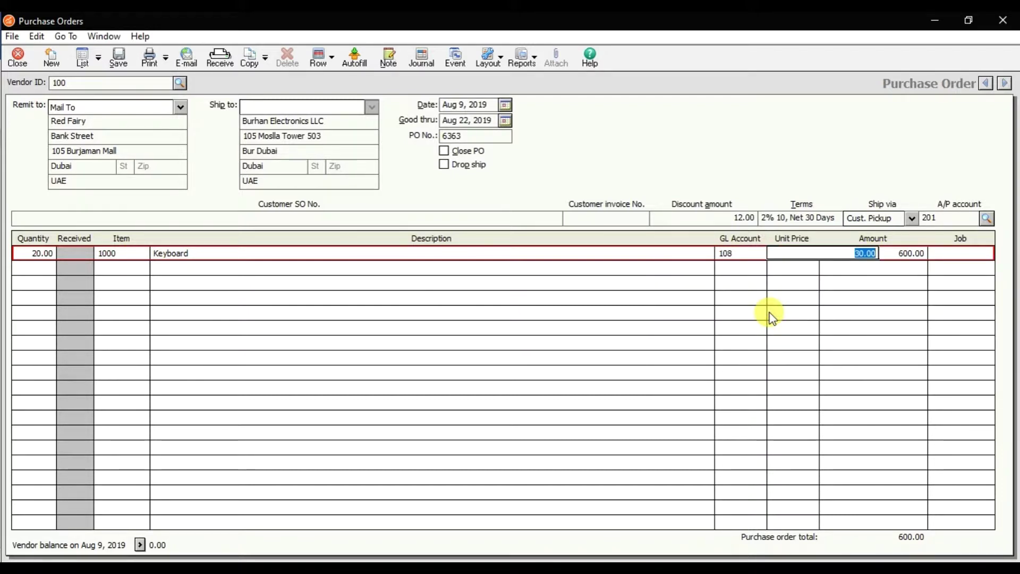
pyautogui.press('Tab')
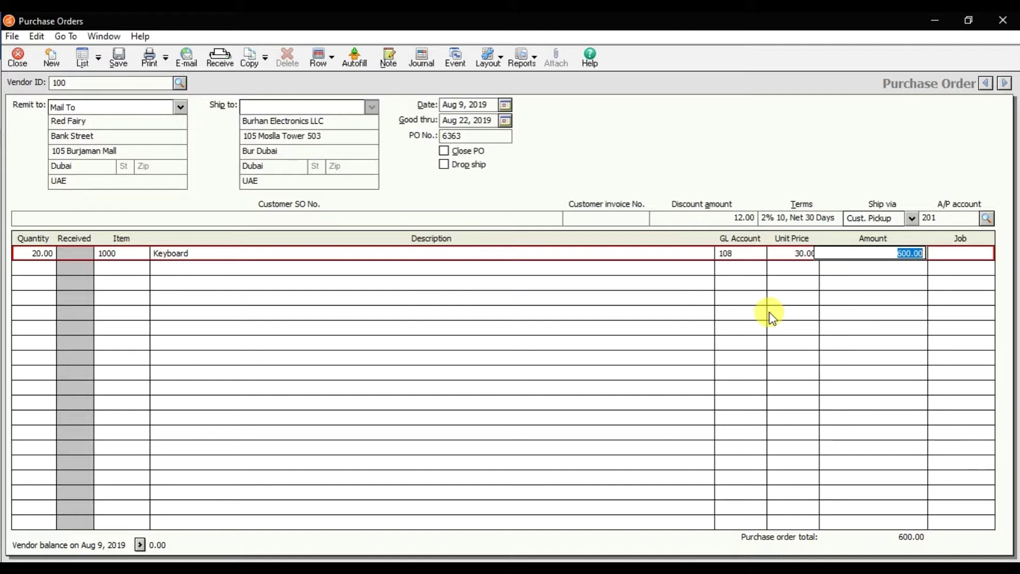
pyautogui.press('Tab')
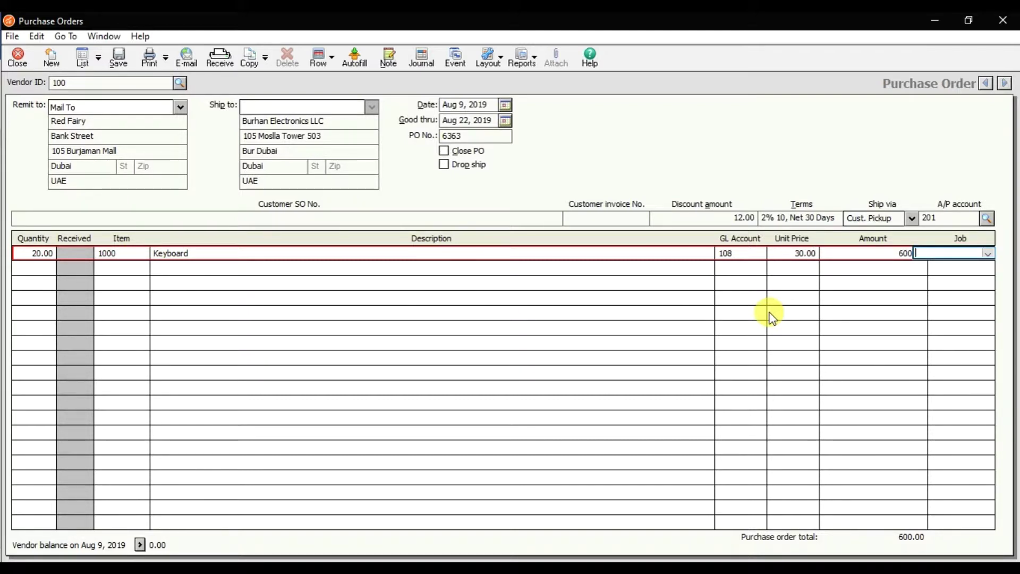
pyautogui.press('Tab')
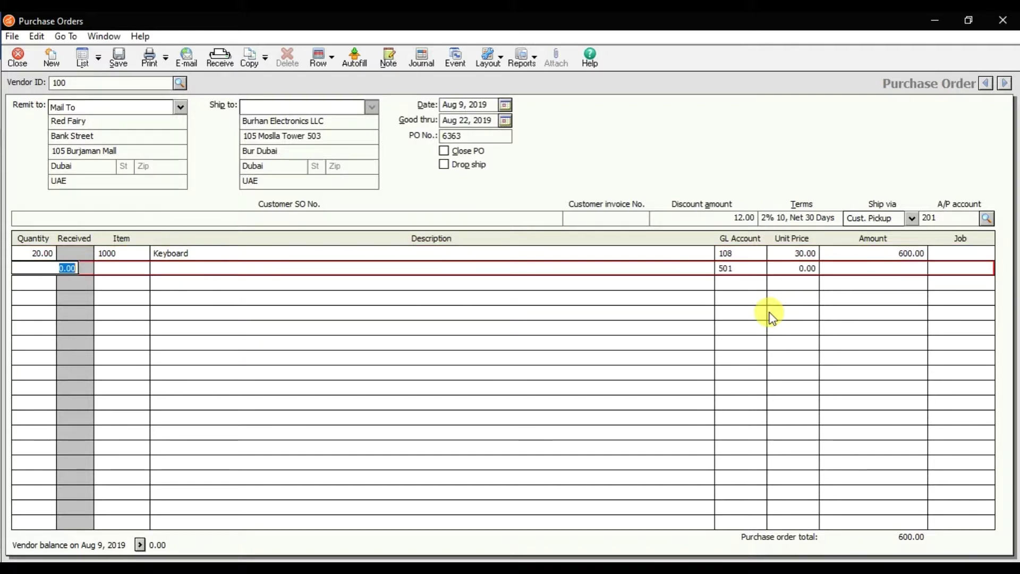
# Enter quantity 20 and item 1001 Mouse on the second line.
pyautogui.write('20')
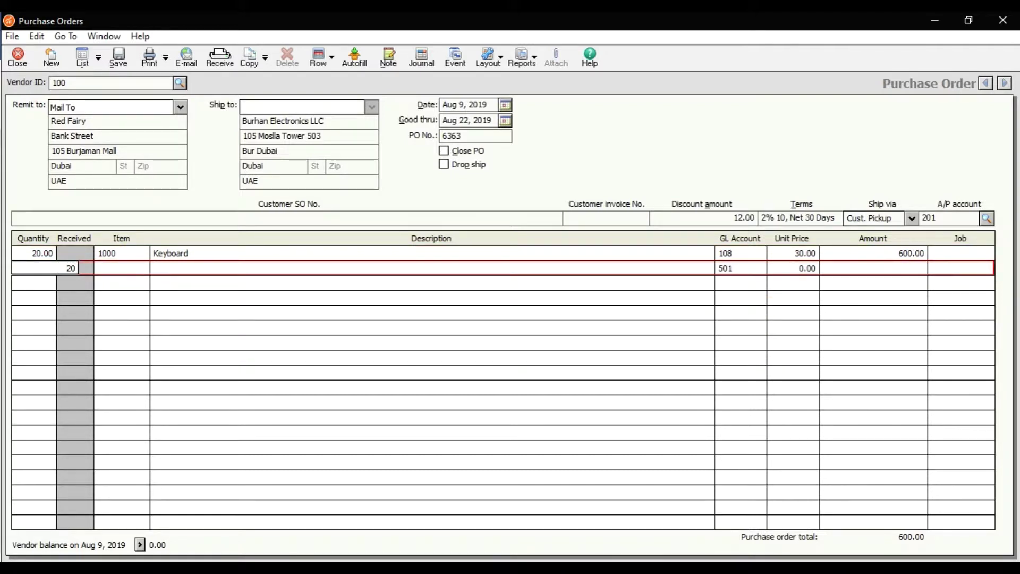
pyautogui.press('Tab')
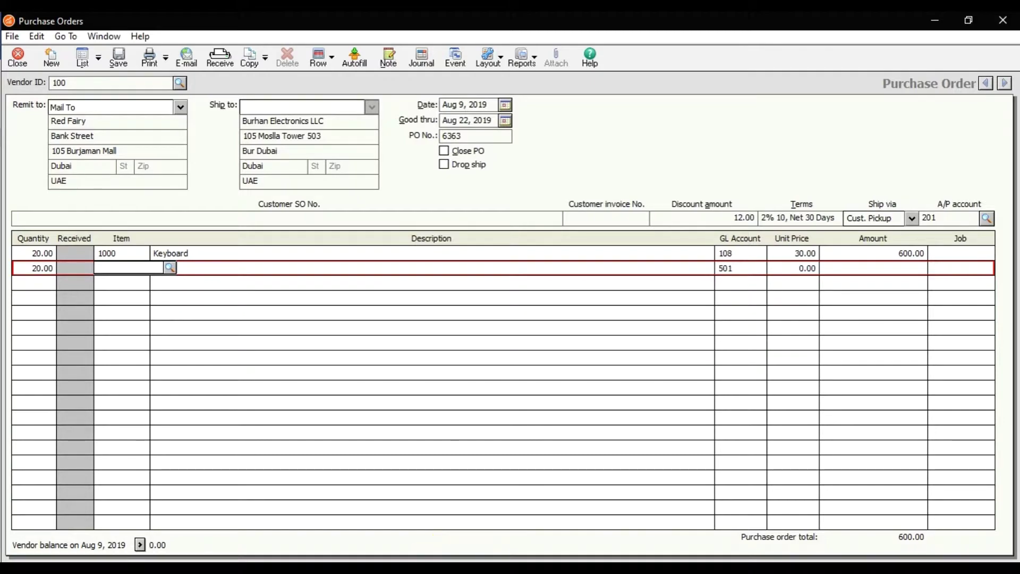
pyautogui.hotkey('alt', 'Tab')
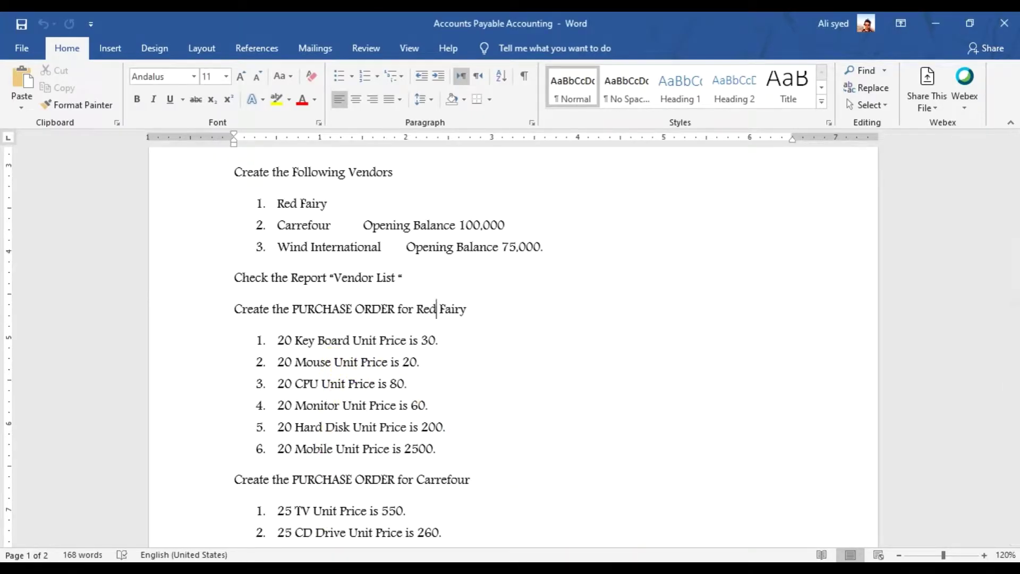
pyautogui.moveTo(649, 569)
pyautogui.click(853, 505)
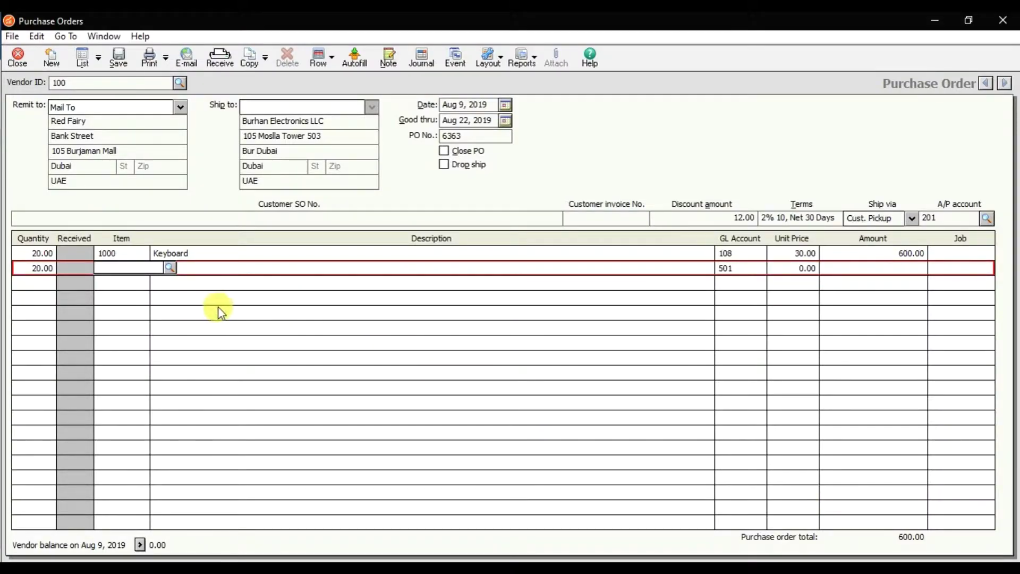
pyautogui.click(170, 267)
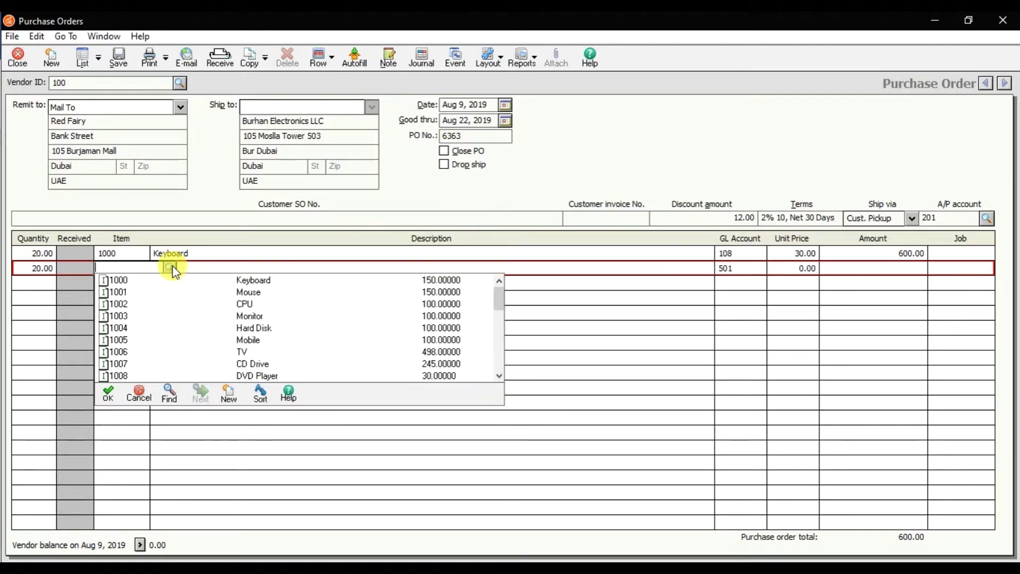
pyautogui.press('Down')
pyautogui.press('Down')
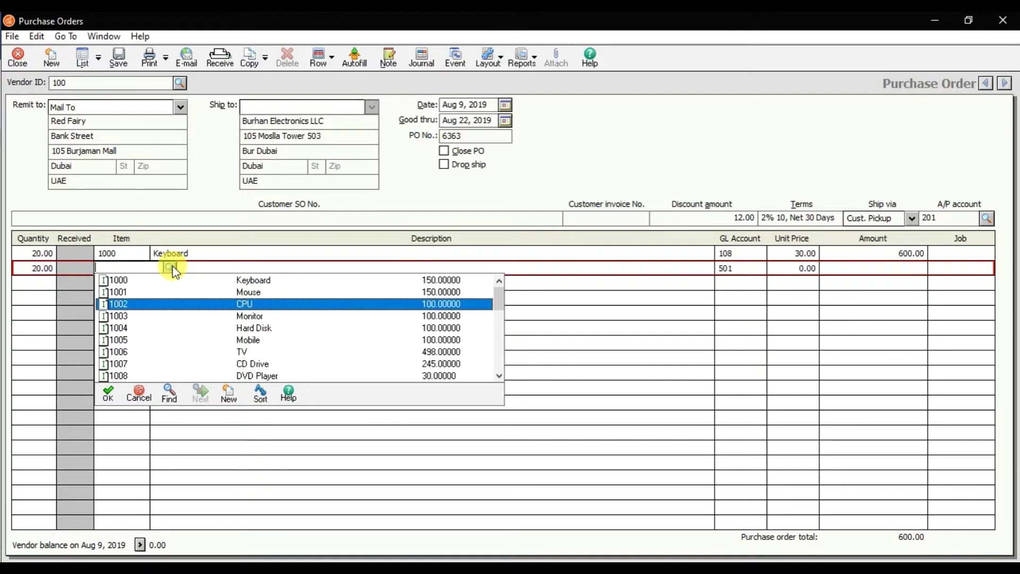
pyautogui.press('Up')
pyautogui.press('Return')
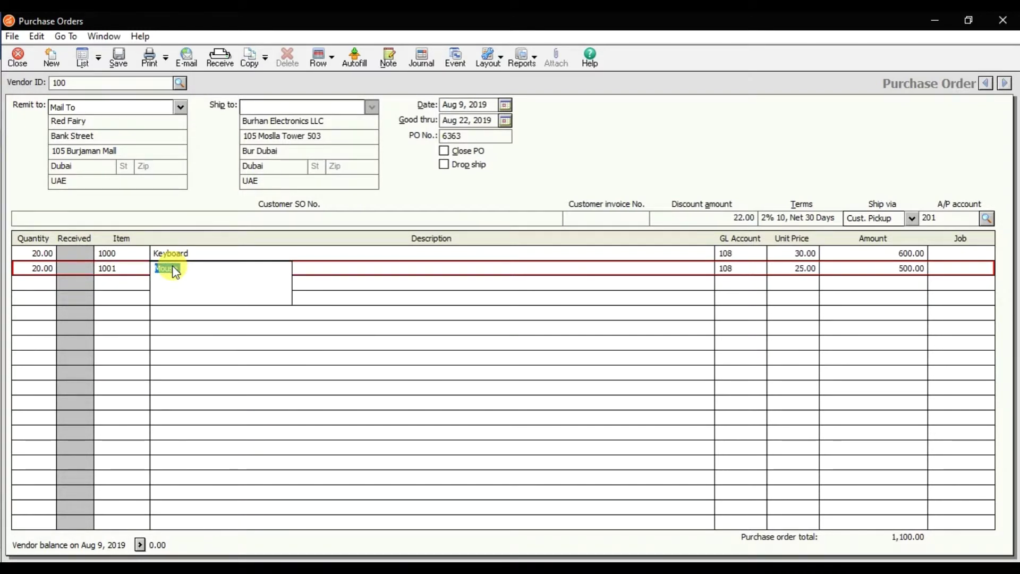
pyautogui.press('Tab')
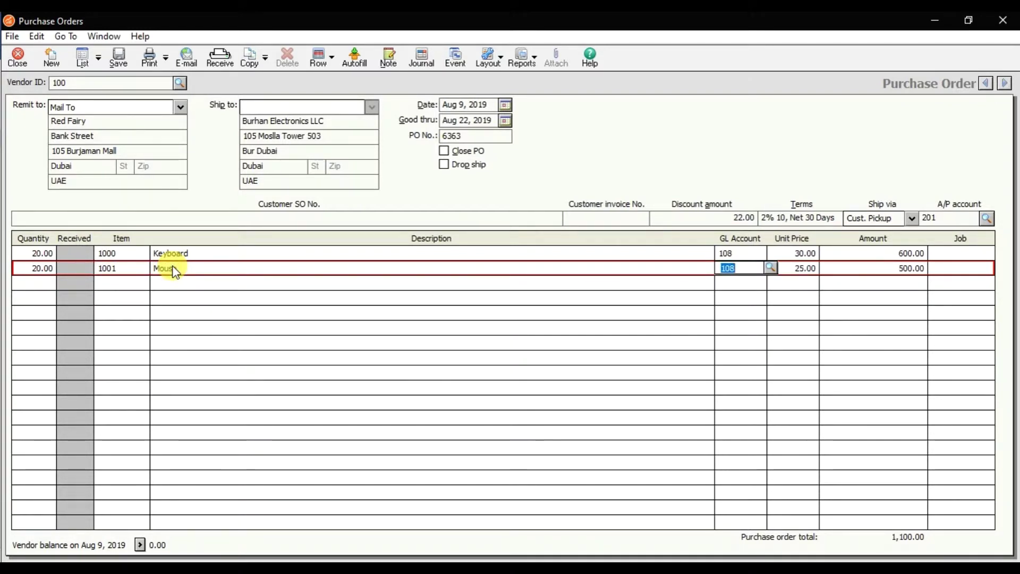
# Change the Mouse unit price to 20.00 and enter quantity 20 on the third line.
pyautogui.press('Tab')
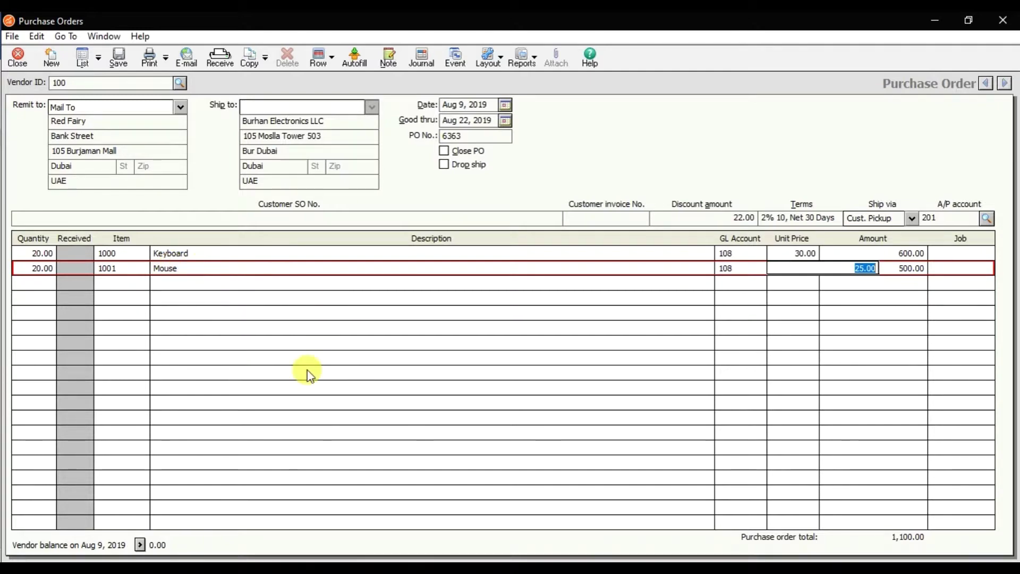
pyautogui.hotkey('alt', 'Tab')
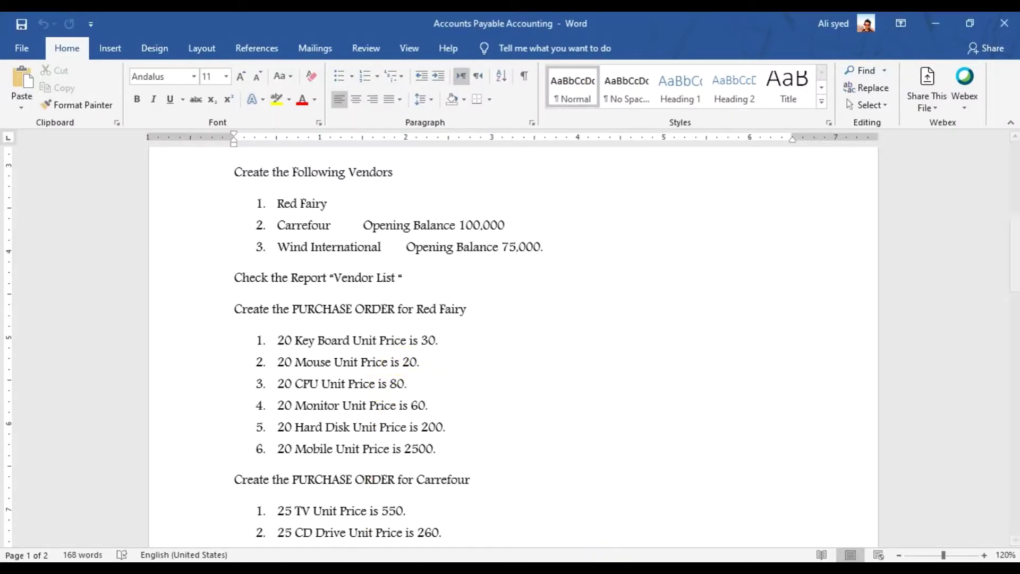
pyautogui.click(867, 508)
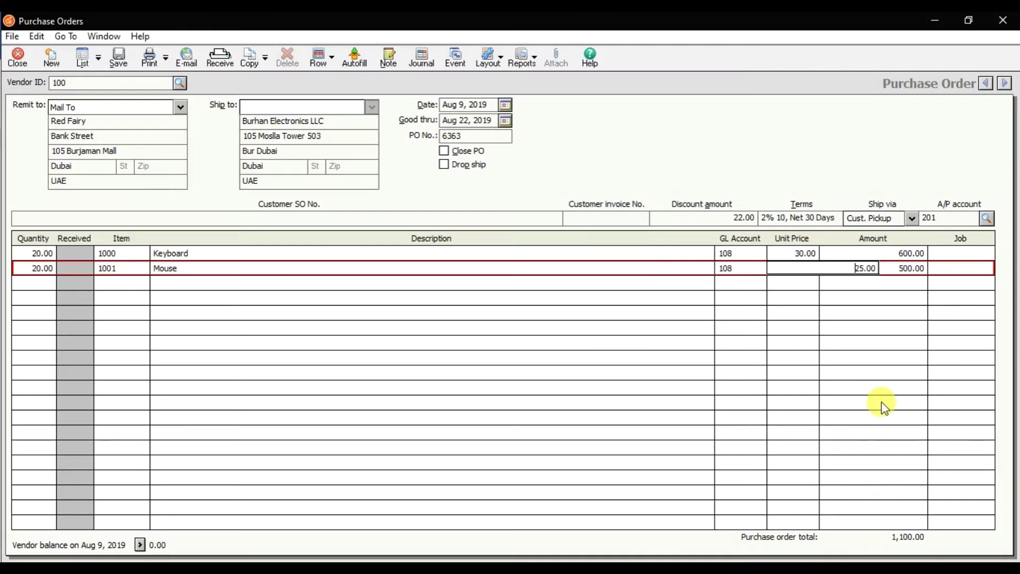
pyautogui.press('Delete')
pyautogui.press('Delete')
pyautogui.press('Delete')
pyautogui.press('Delete')
pyautogui.press('Delete')
pyautogui.write('20')
pyautogui.press('Tab')
pyautogui.press('Tab')
pyautogui.press('Tab')
pyautogui.write('20')
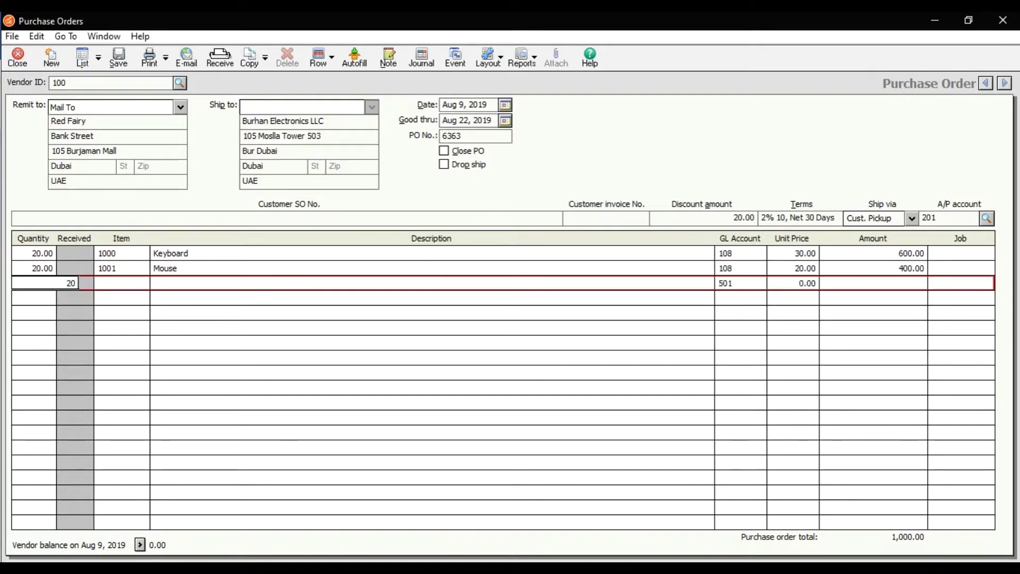
pyautogui.press('Tab')
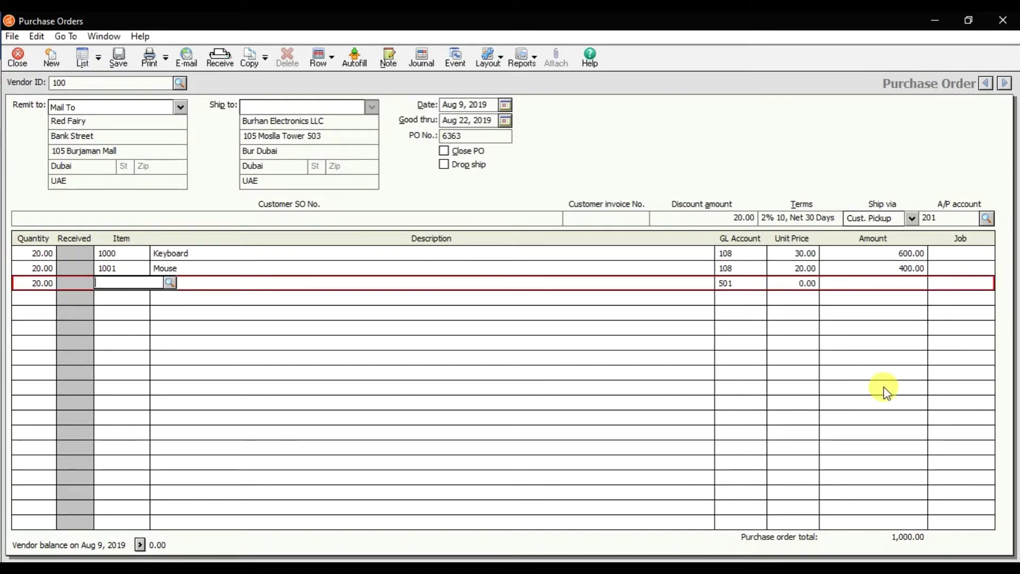
# Choose item 1002 CPU for the third line.
pyautogui.hotkey('alt', 'Tab')
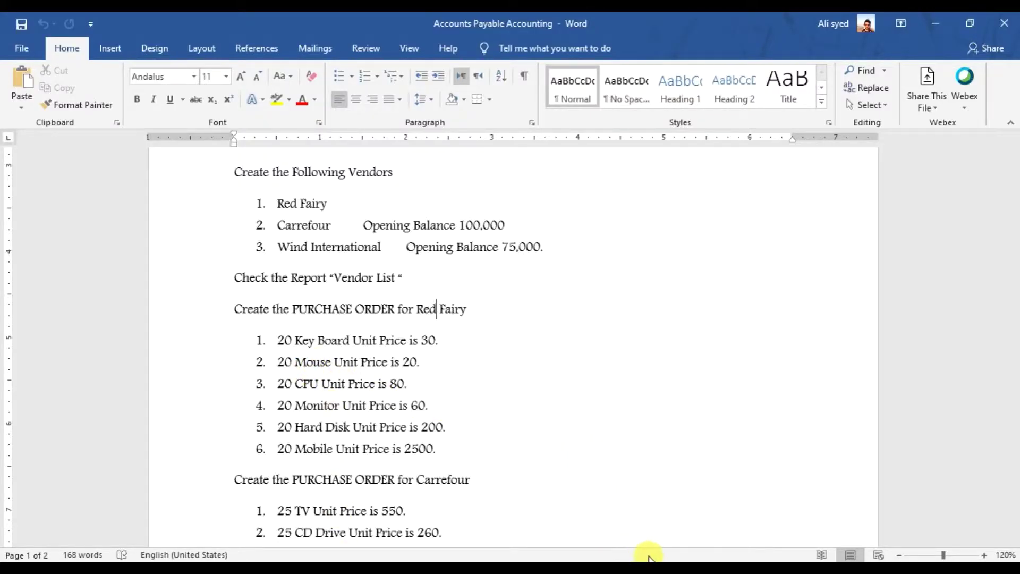
pyautogui.click(876, 523)
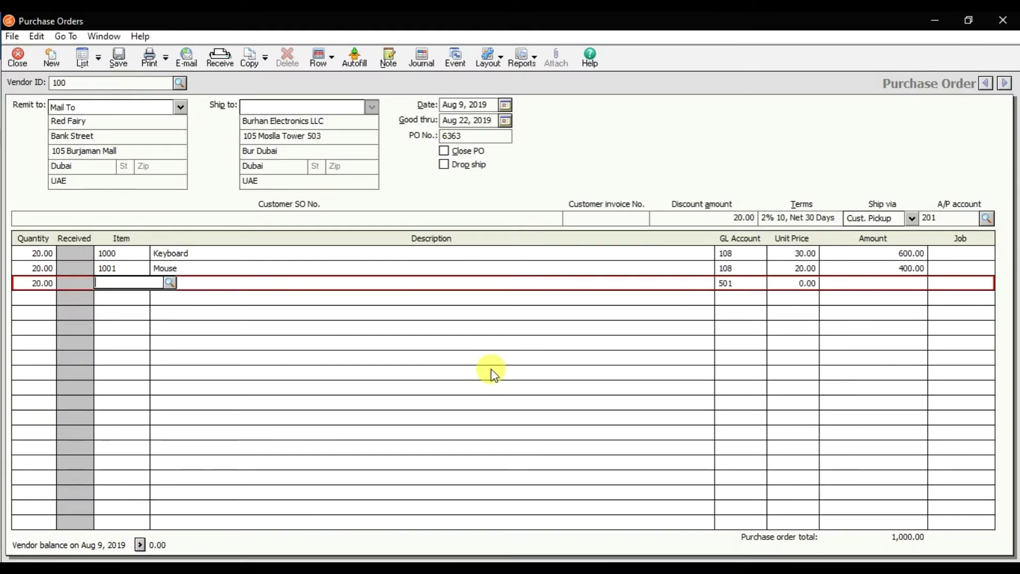
pyautogui.press('?')
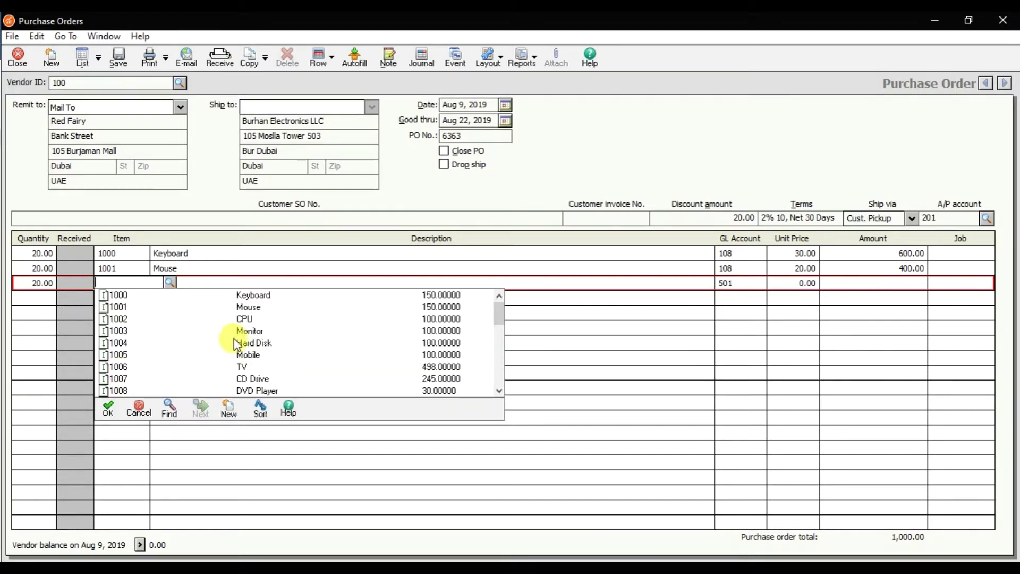
pyautogui.doubleClick(261, 318)
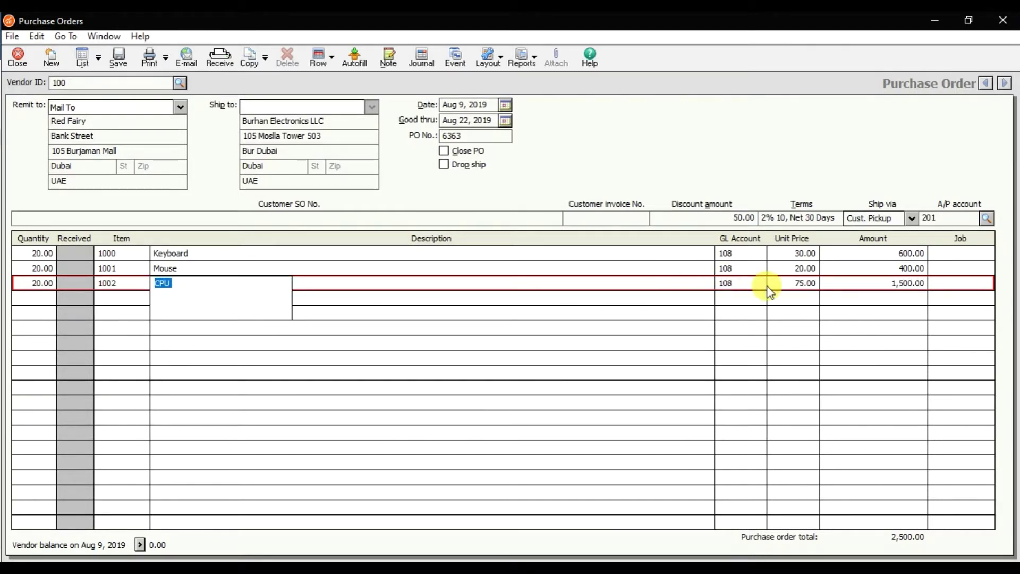
pyautogui.press('Tab')
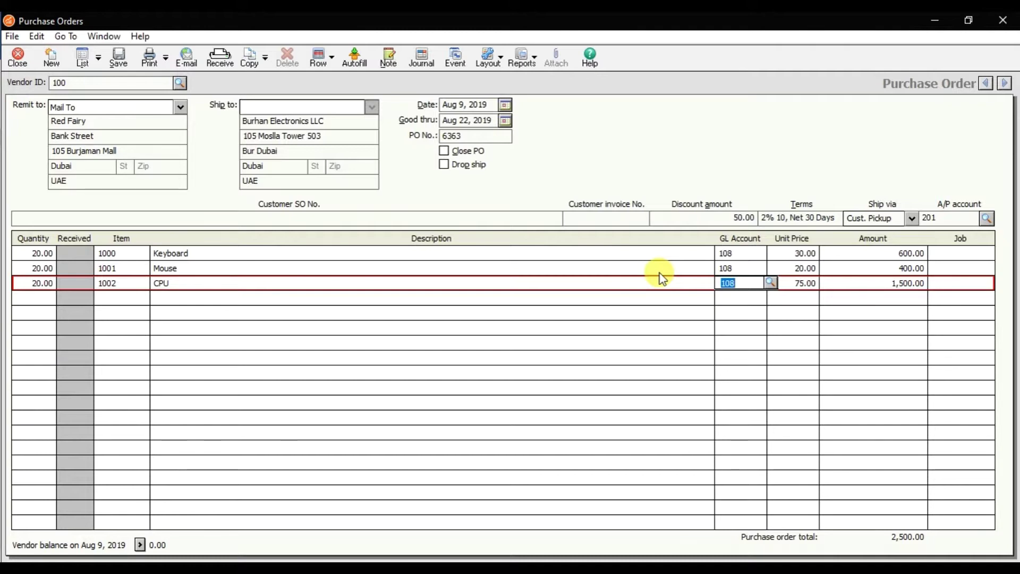
pyautogui.press('Tab')
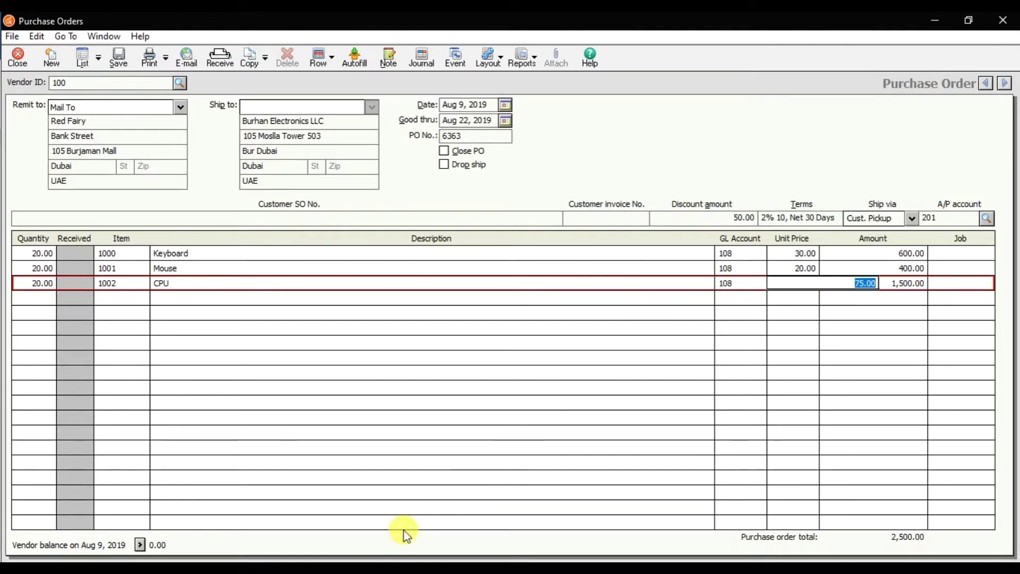
# Change the CPU unit price to 80, giving 1,600.00, and start a new line.
pyautogui.click(405, 566)
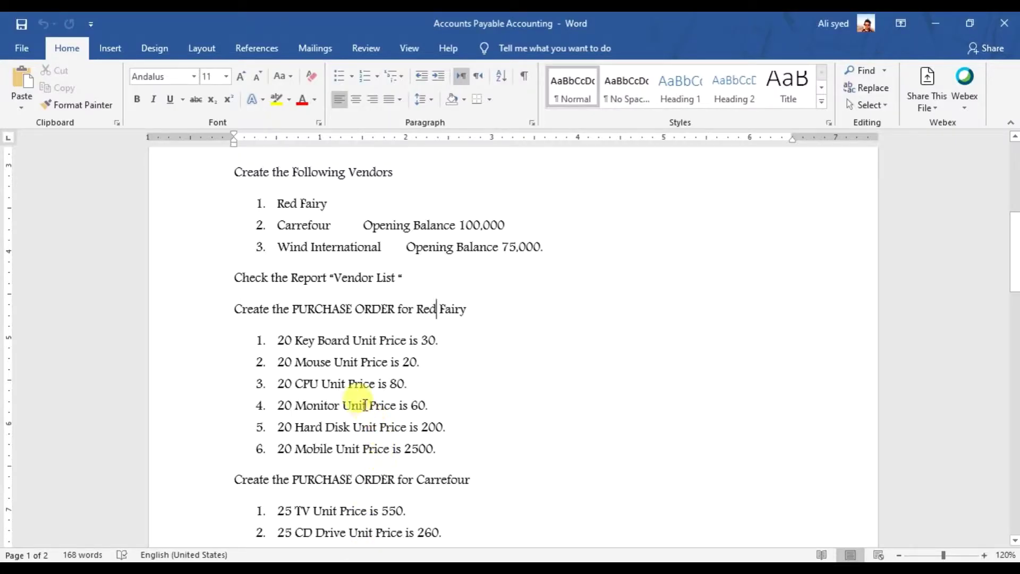
pyautogui.moveTo(652, 568)
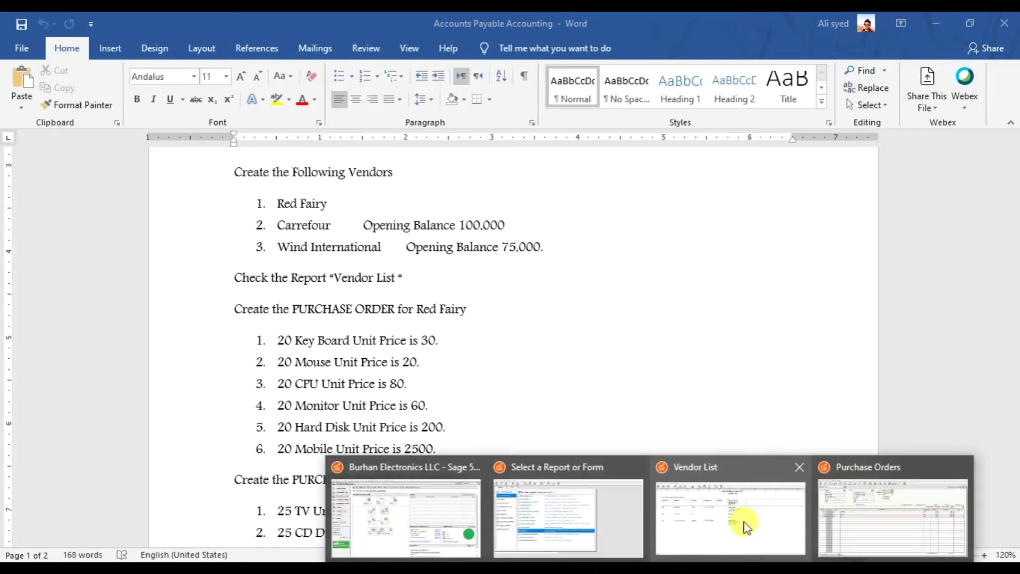
pyautogui.click(871, 518)
pyautogui.press('BackSpace')
pyautogui.press('BackSpace')
pyautogui.press('BackSpace')
pyautogui.press('BackSpace')
pyautogui.press('BackSpace')
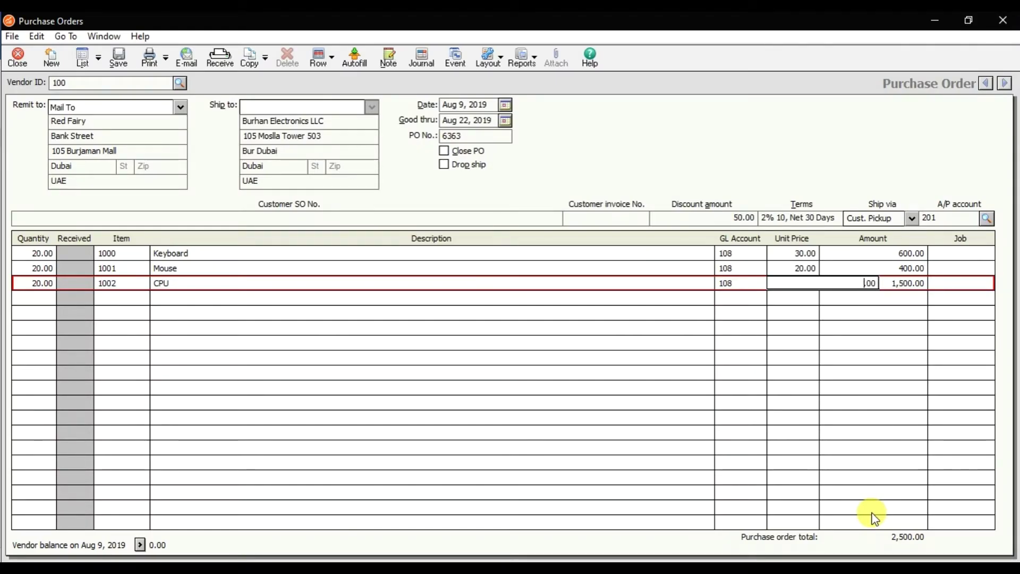
pyautogui.write('80')
pyautogui.press('Tab')
pyautogui.press('Tab')
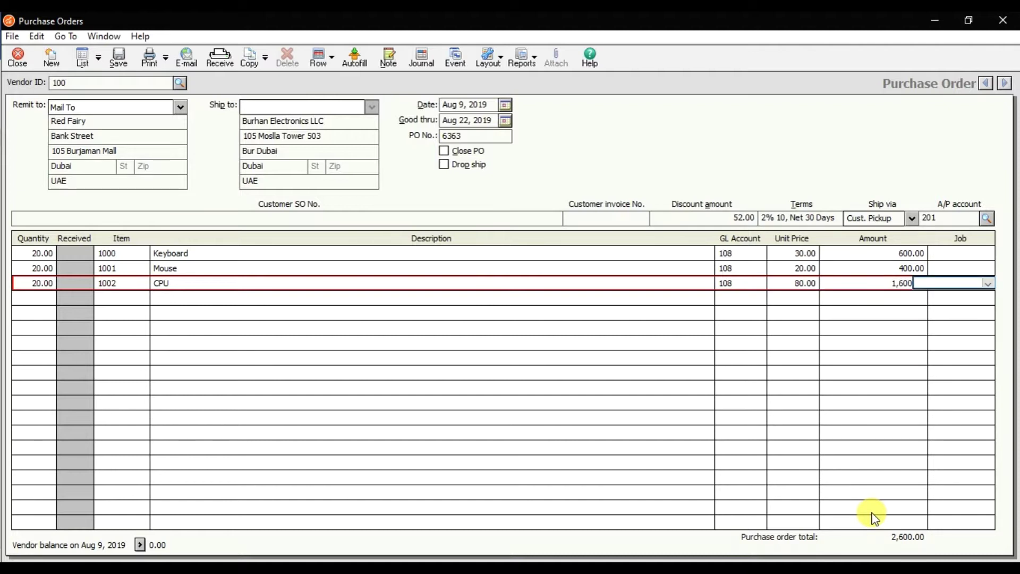
pyautogui.press('Tab')
# Enter quantity 20 and item 1003 Monitor on the fourth line.
pyautogui.write('20')
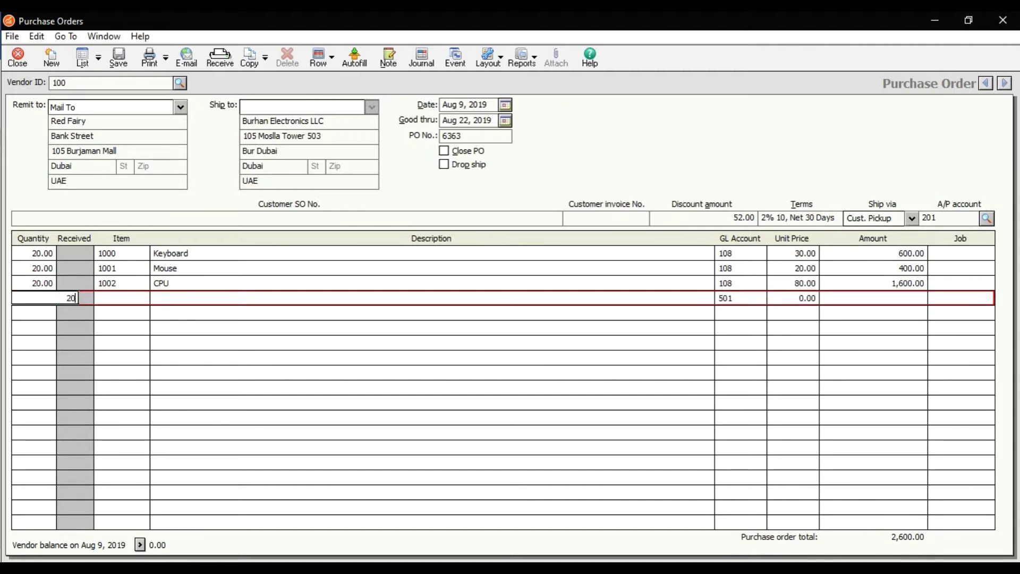
pyautogui.press('Tab')
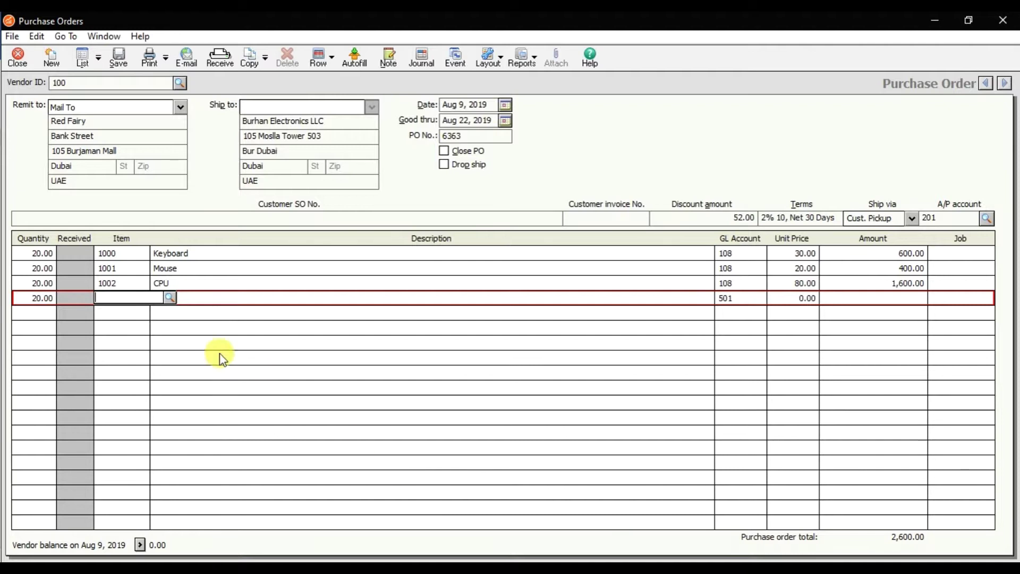
pyautogui.click(169, 297)
pyautogui.click(247, 346)
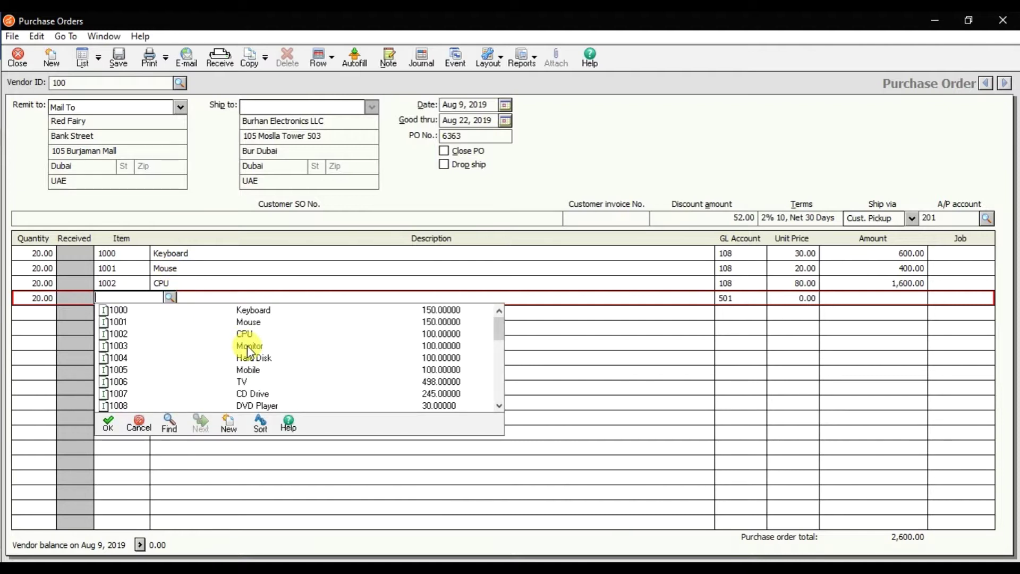
pyautogui.doubleClick(247, 345)
pyautogui.press('Tab')
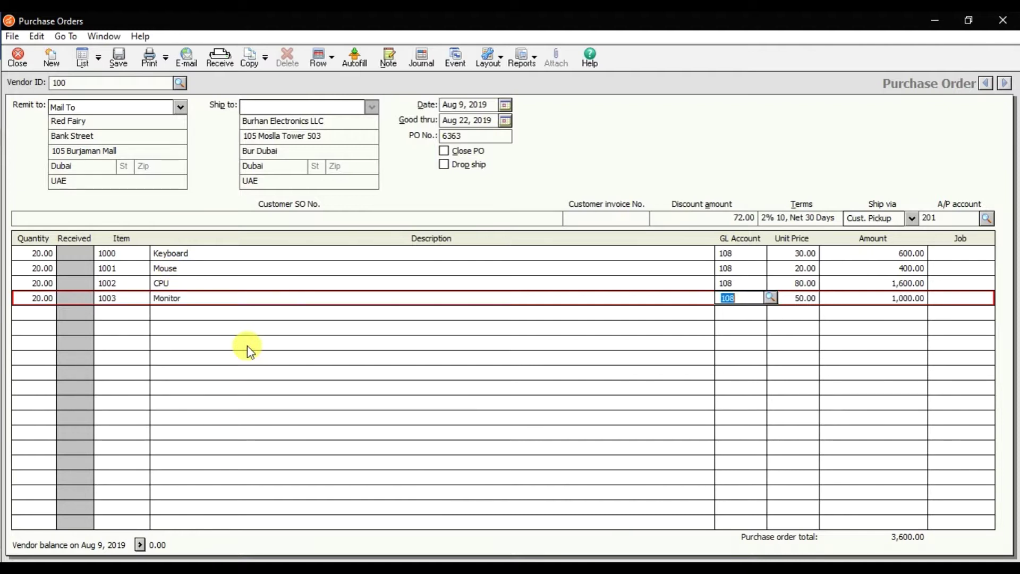
pyautogui.press('Tab')
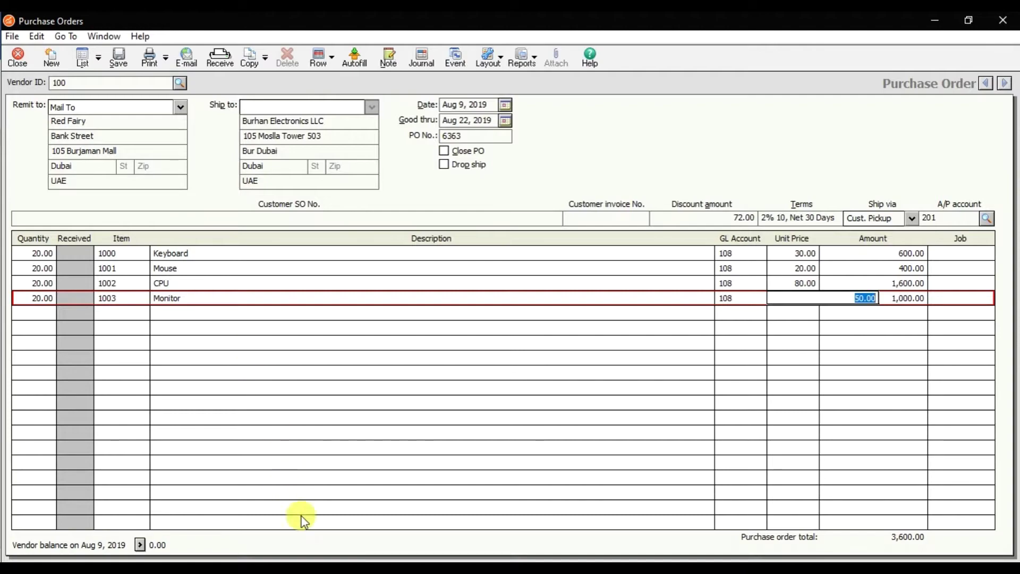
# Change the Monitor unit price from 50.00 to 60, giving 1,200.00.
pyautogui.hotkey('alt', 'Tab')
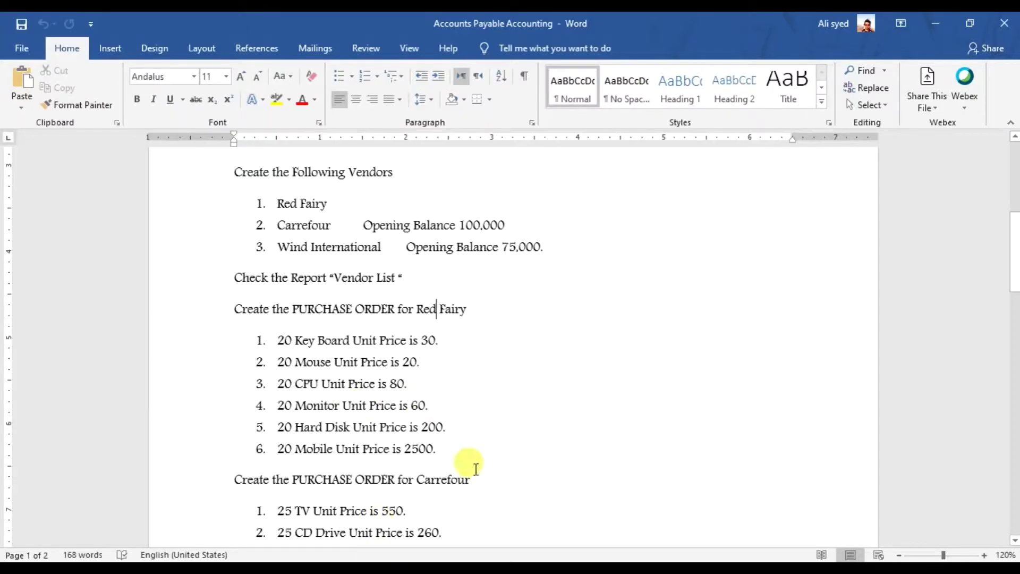
pyautogui.moveTo(649, 566)
pyautogui.click(863, 532)
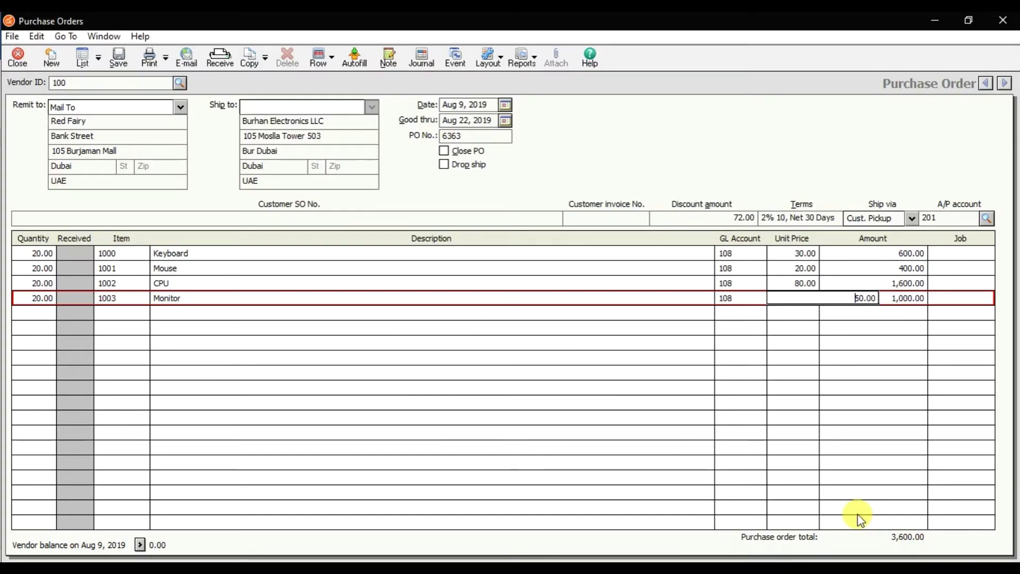
pyautogui.press('BackSpace')
pyautogui.press('BackSpace')
pyautogui.press('BackSpace')
pyautogui.press('BackSpace')
pyautogui.write('60')
pyautogui.press('Tab')
pyautogui.press('Tab')
pyautogui.press('Tab')
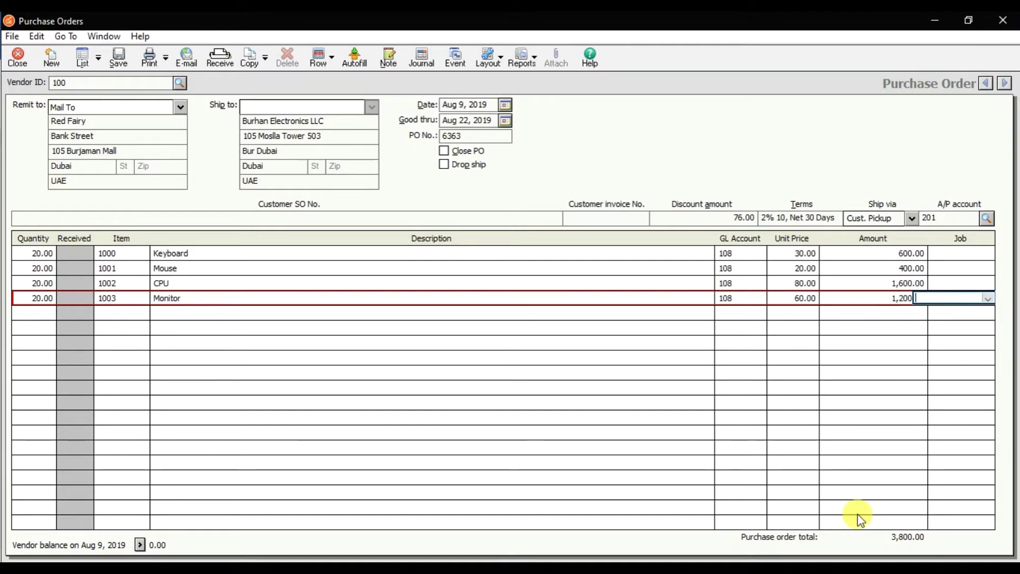
# Add a fifth line of 20 Hard Disks (item 1004) at 200.00, then check the Word price list.
pyautogui.write('20')
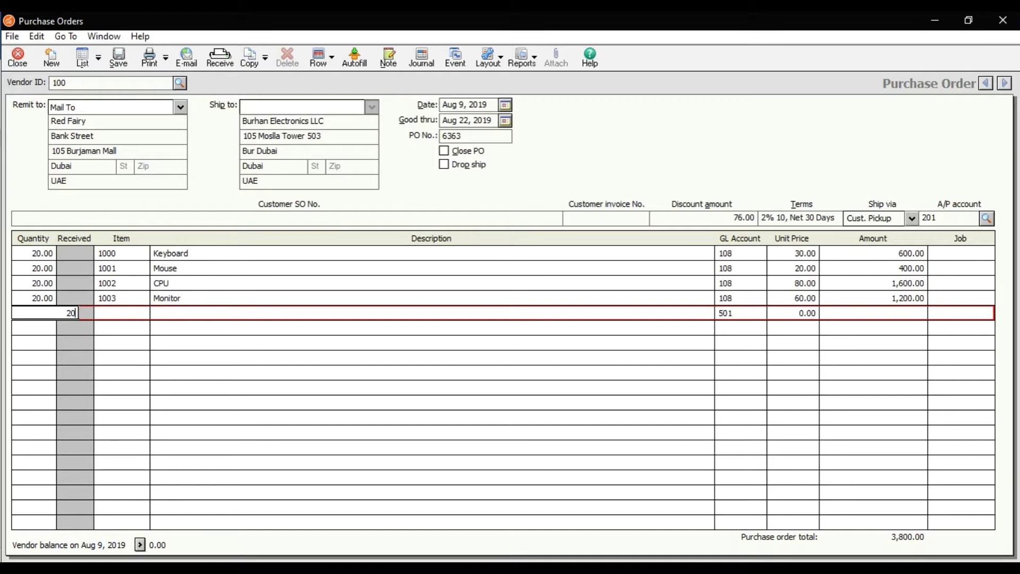
pyautogui.press('Tab')
pyautogui.press('?')
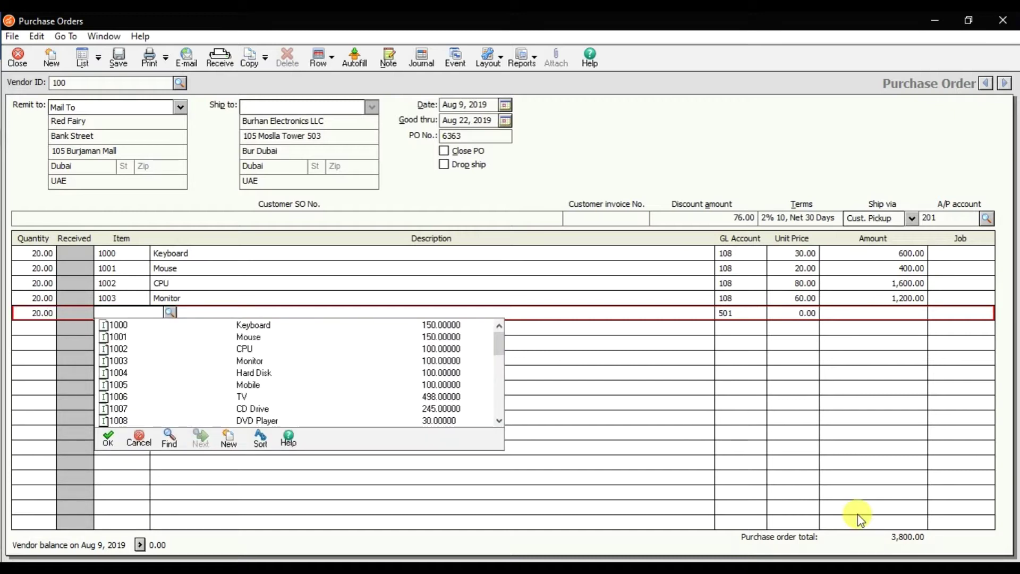
pyautogui.press('Down')
pyautogui.press('Down')
pyautogui.press('Down')
pyautogui.press('Down')
pyautogui.press('Down')
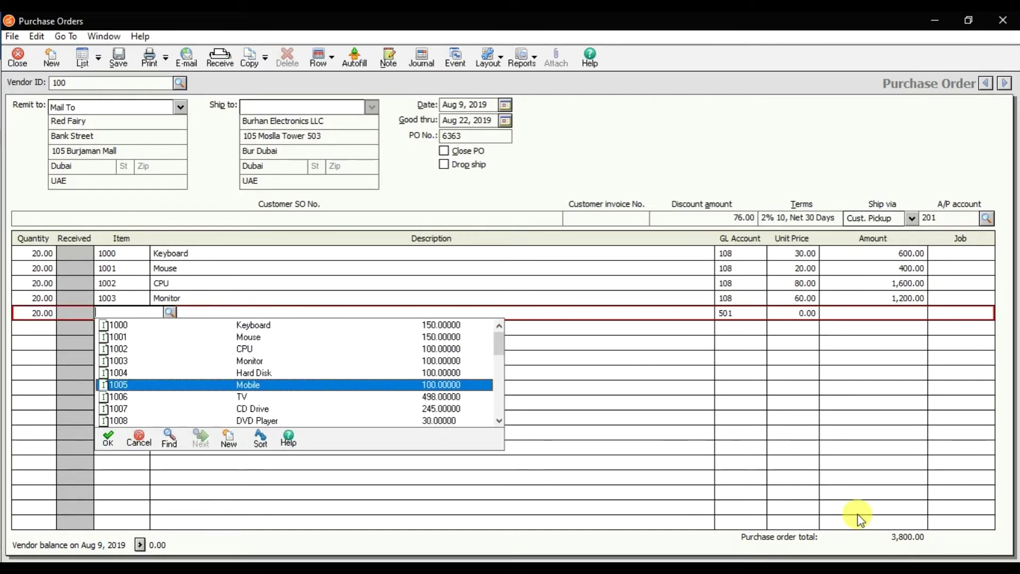
pyautogui.press('Up')
pyautogui.press('Return')
pyautogui.press('Tab')
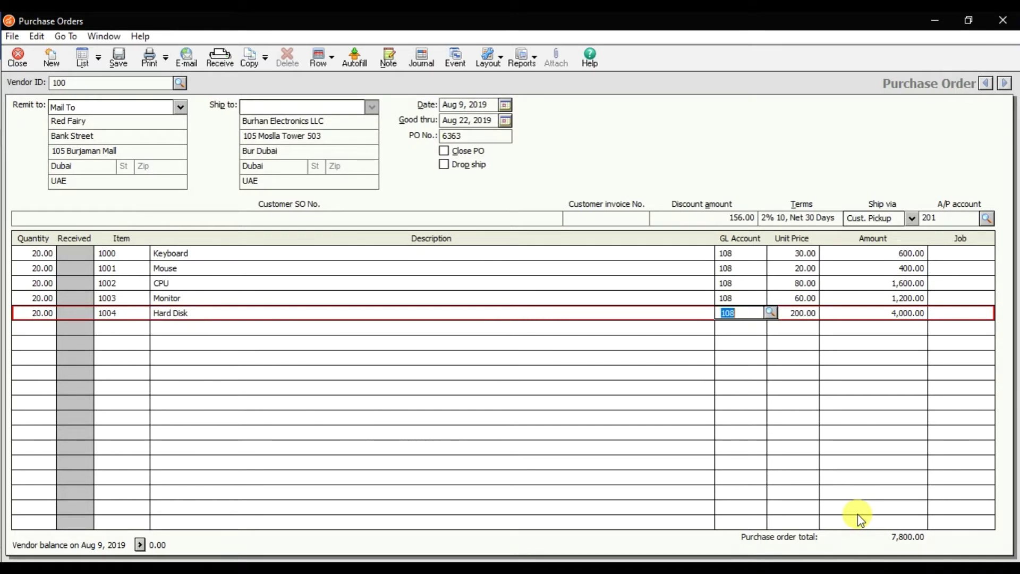
pyautogui.press('Tab')
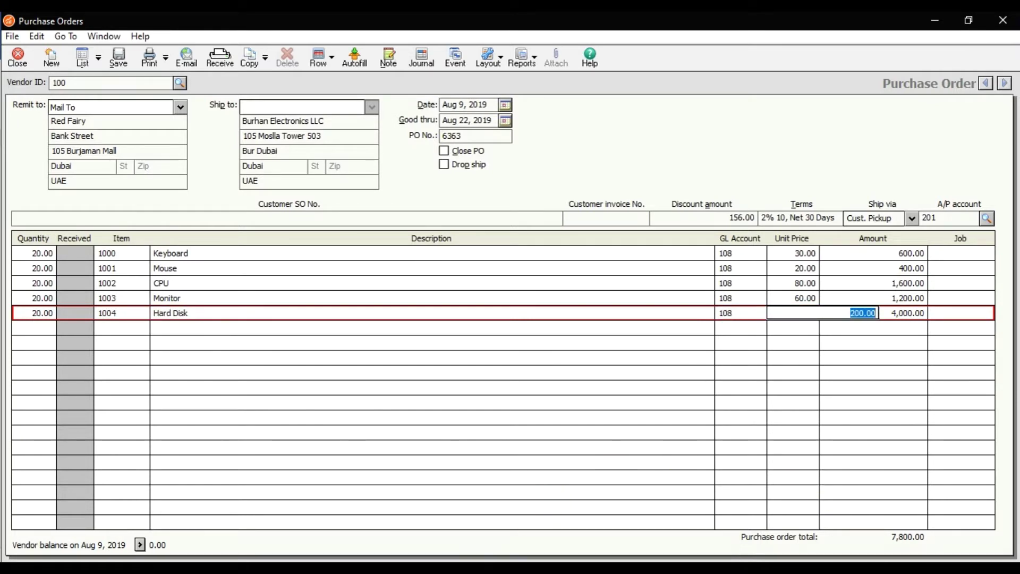
pyautogui.hotkey('alt', 'Tab')
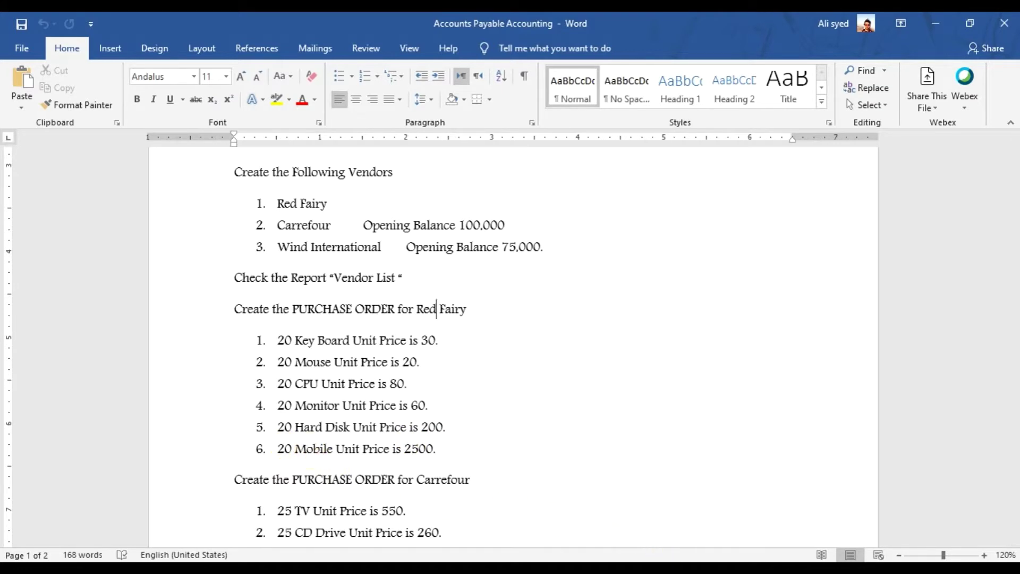
# Add a sixth line of 20 Mobiles (item 1005) at 2,500.00, totalling 50,000.00.
pyautogui.click(887, 499)
pyautogui.press('Tab')
pyautogui.press('Tab')
pyautogui.press('Tab')
pyautogui.write('20')
pyautogui.press('Tab')
pyautogui.press('?')
pyautogui.press('Down')
pyautogui.press('Down')
pyautogui.press('Down')
pyautogui.press('Down')
pyautogui.press('Down')
pyautogui.press('Down')
pyautogui.press('Return')
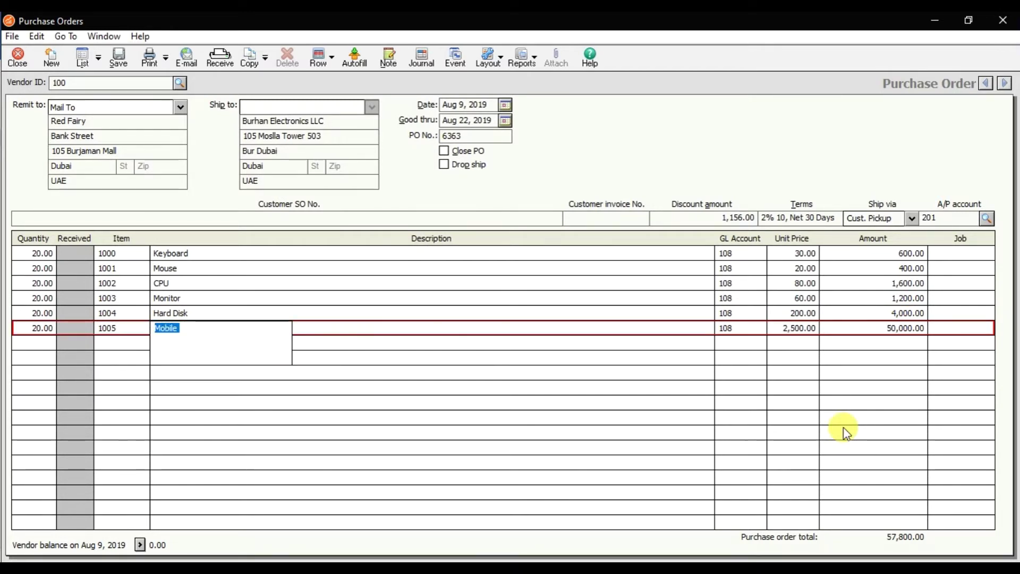
pyautogui.press('Tab')
pyautogui.press('Tab')
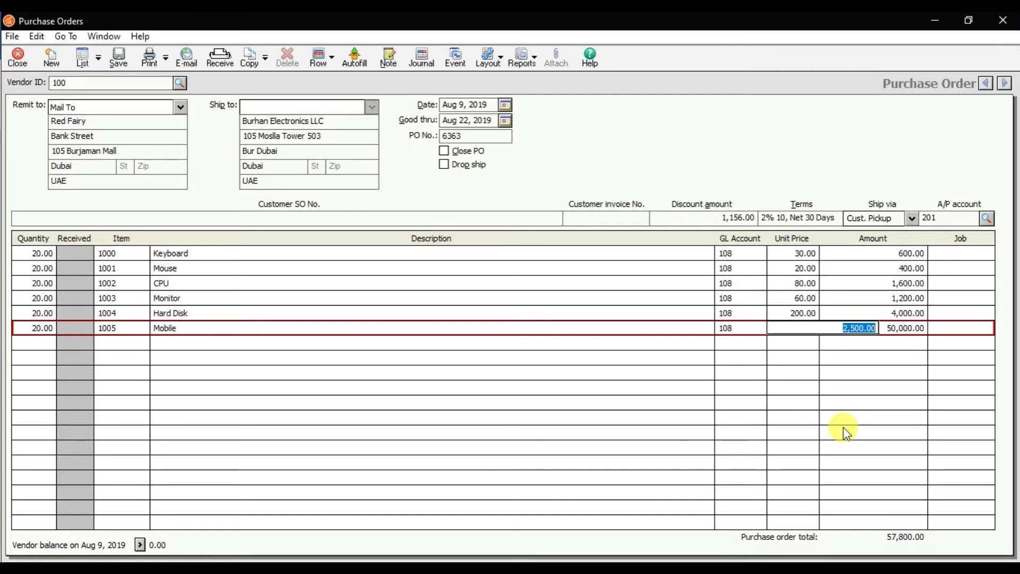
pyautogui.press('Tab')
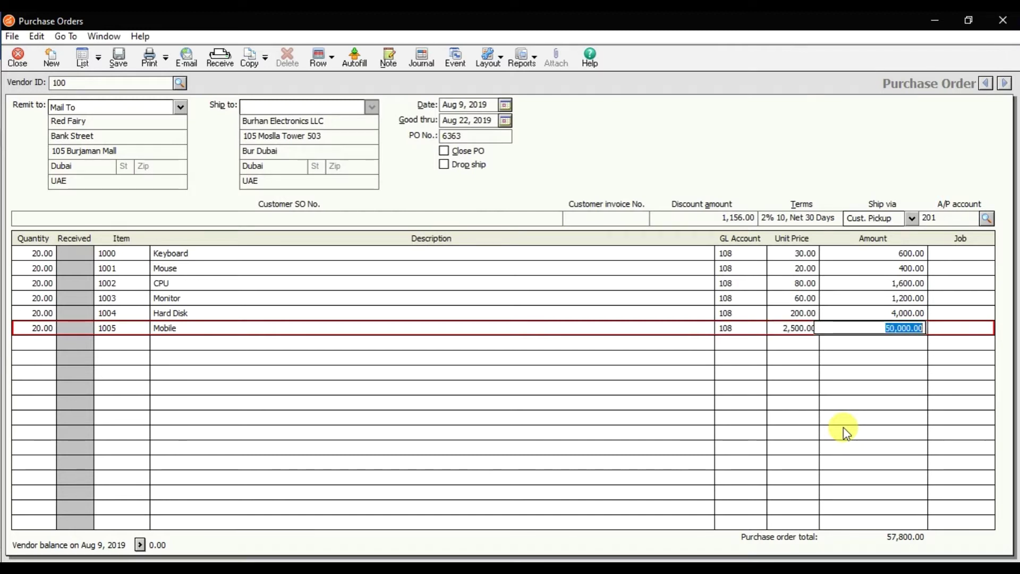
pyautogui.press('Tab')
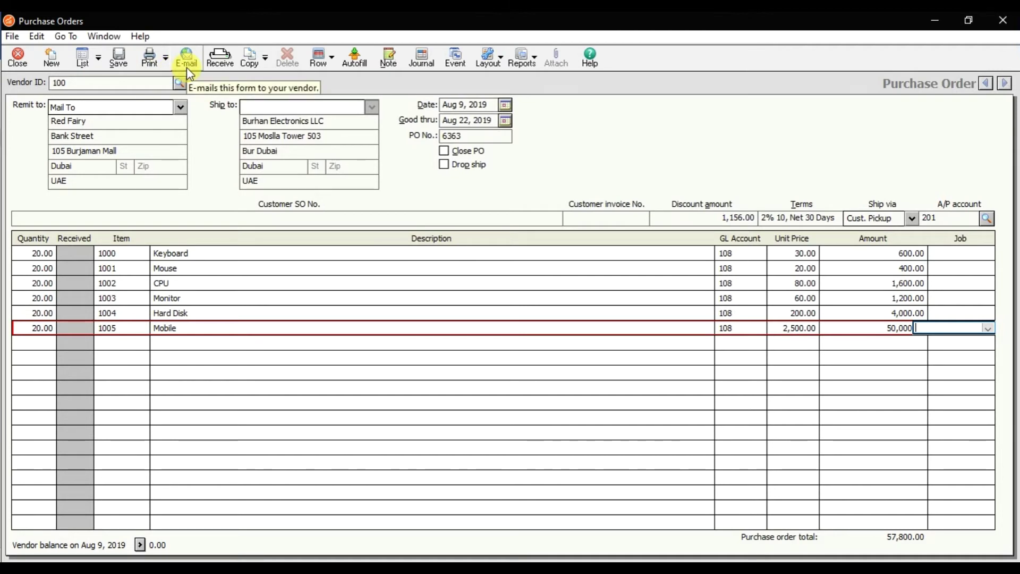
pyautogui.click(266, 62)
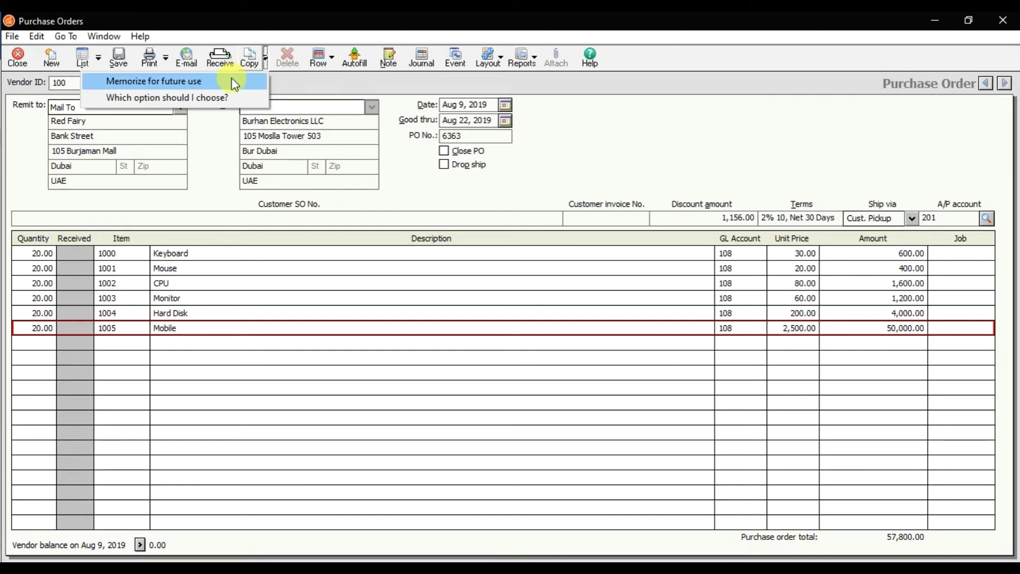
pyautogui.click(293, 87)
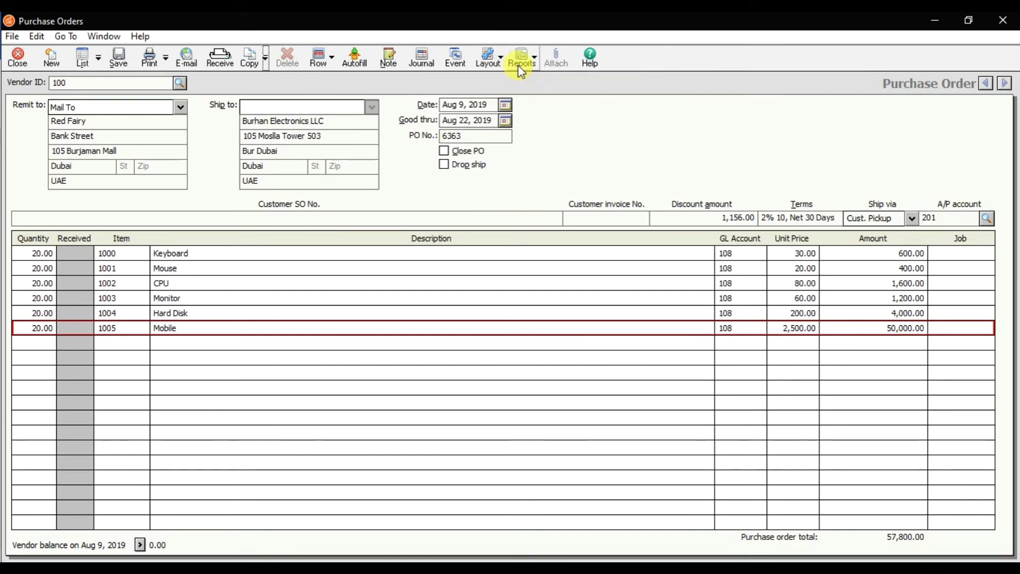
# Save PO 6363 for Red Fairy, reload it intact, and bring up the Purchase Order List.
pyautogui.click(119, 63)
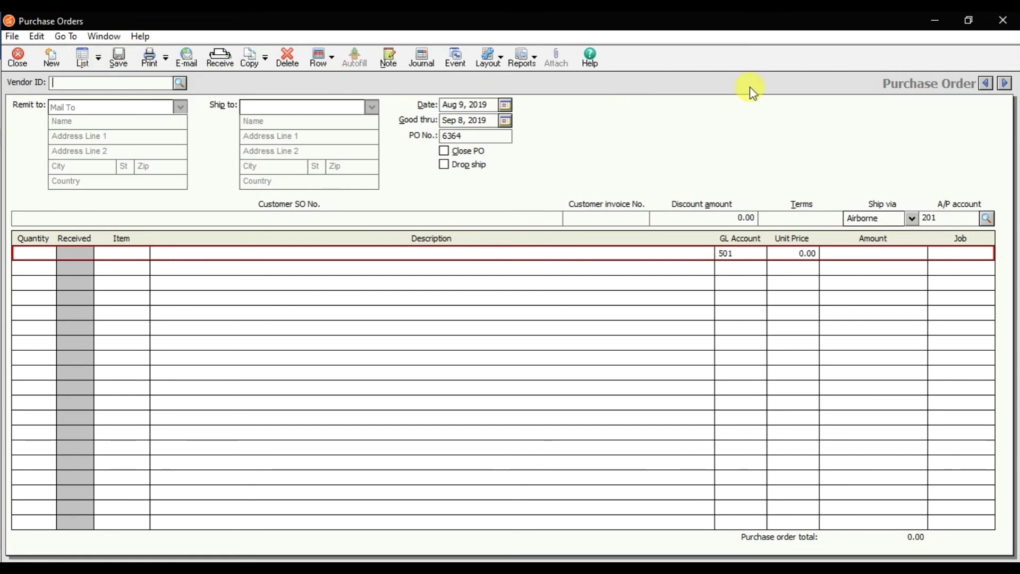
pyautogui.click(985, 84)
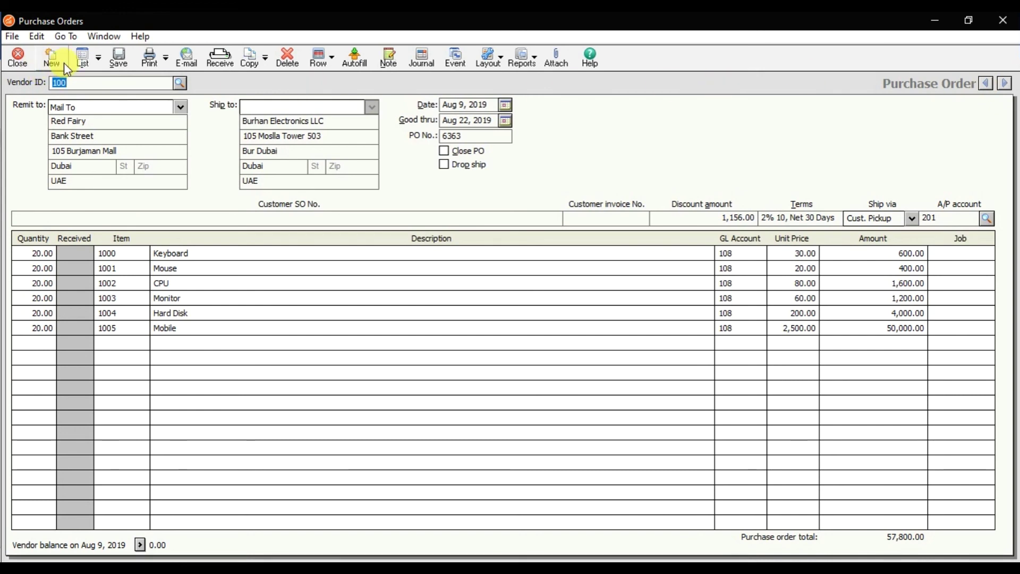
pyautogui.click(81, 64)
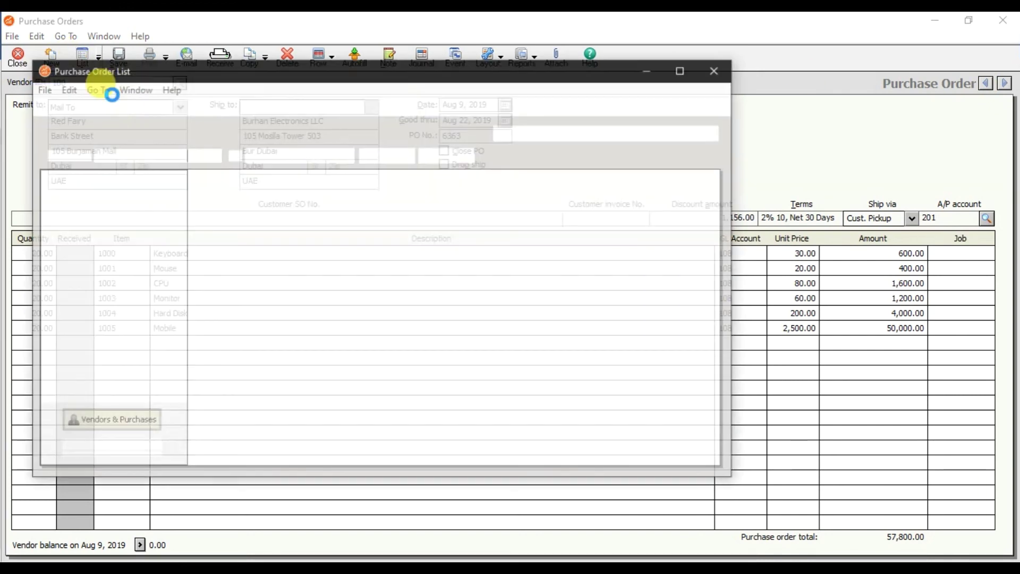